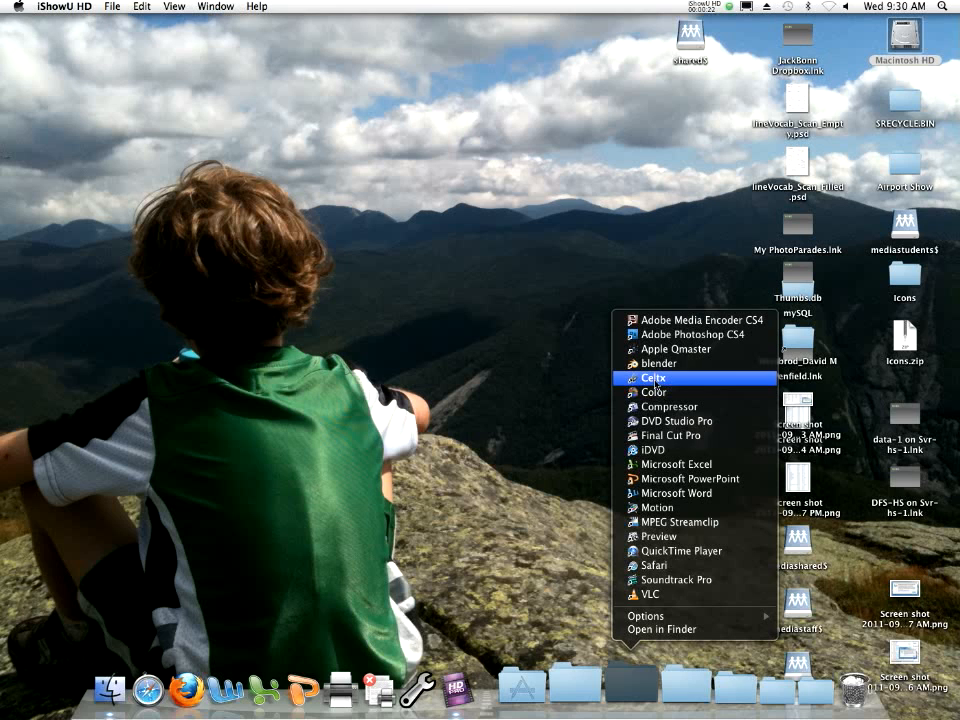
Launch Celtx and open the sample project Wonderful Wizard of Oz (Film)
click(655, 378)
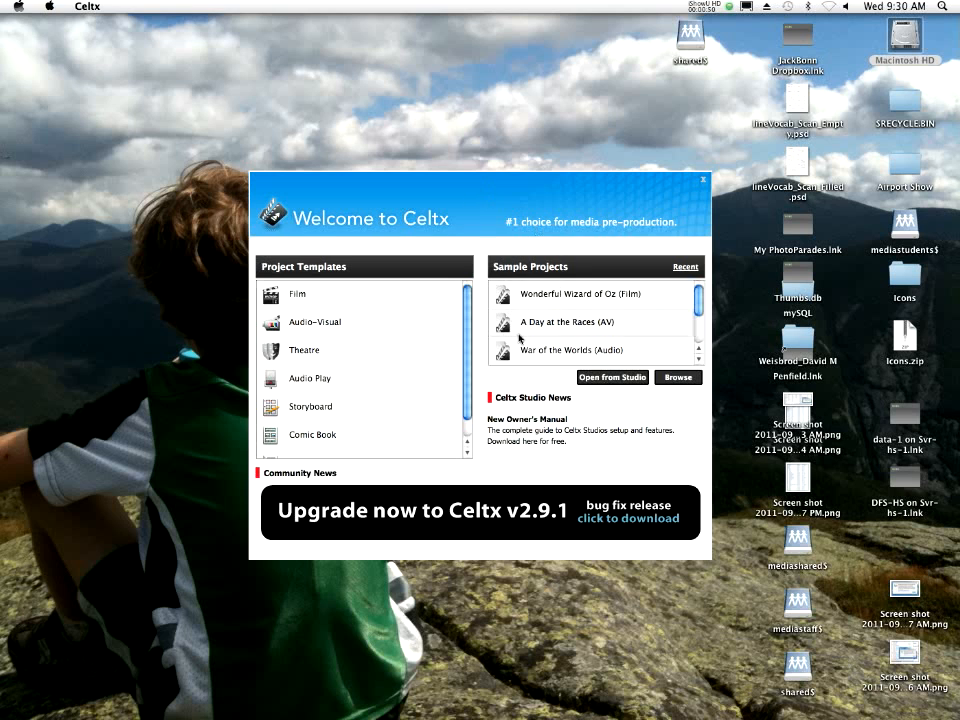
scroll(697, 318, down, 1)
scroll(697, 318, down, 1)
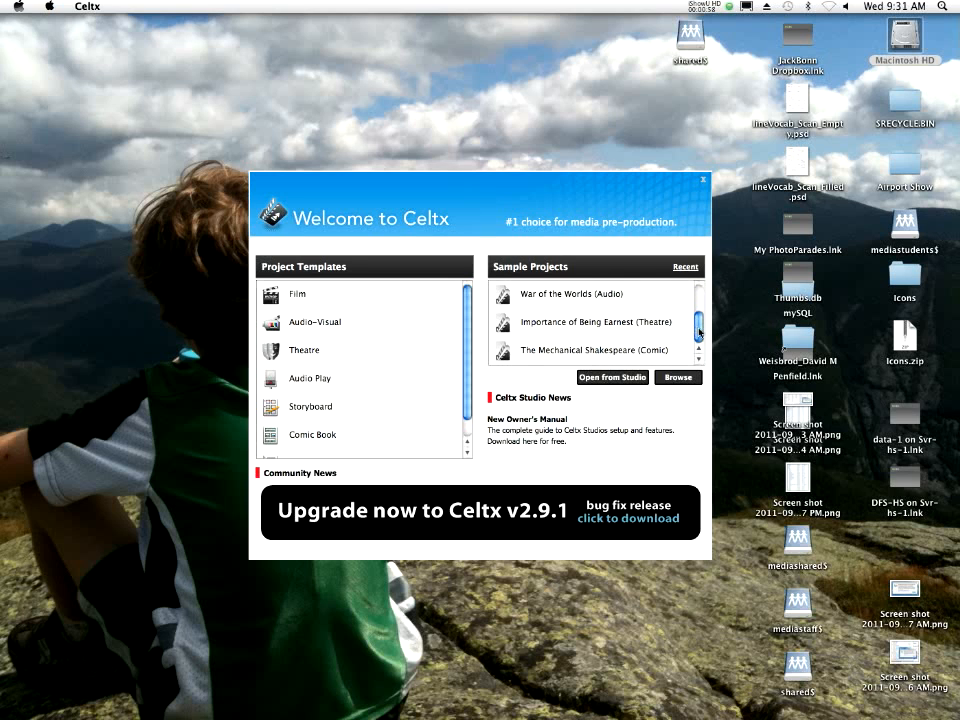
drag(697, 328, 698, 307)
click(574, 296)
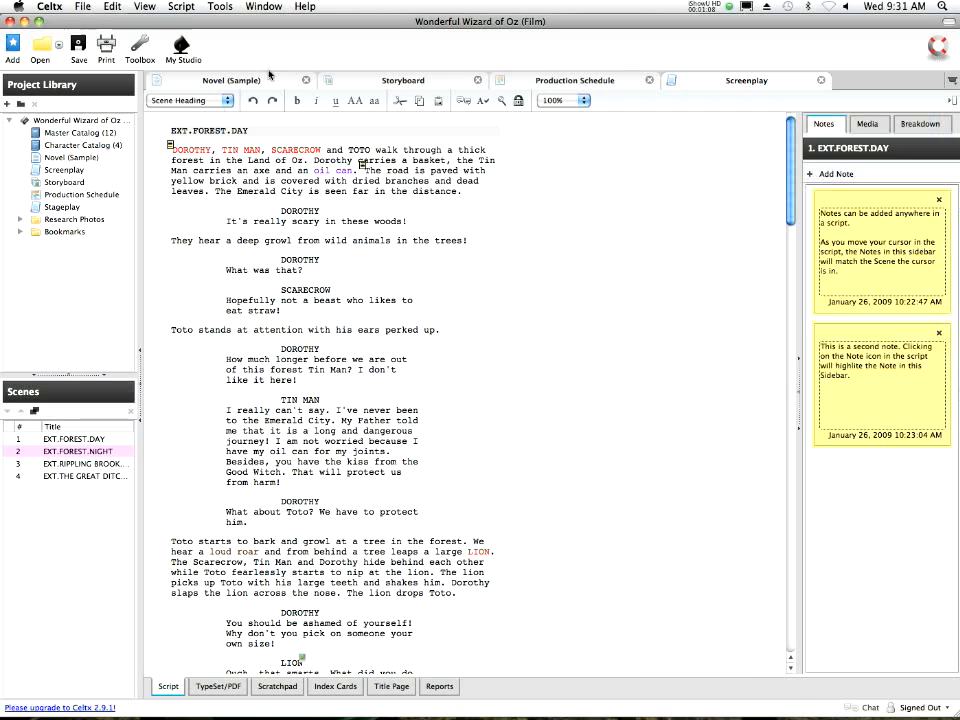
Look through the sample project's storyboard, production schedule and the first scene of its screenplay
click(401, 82)
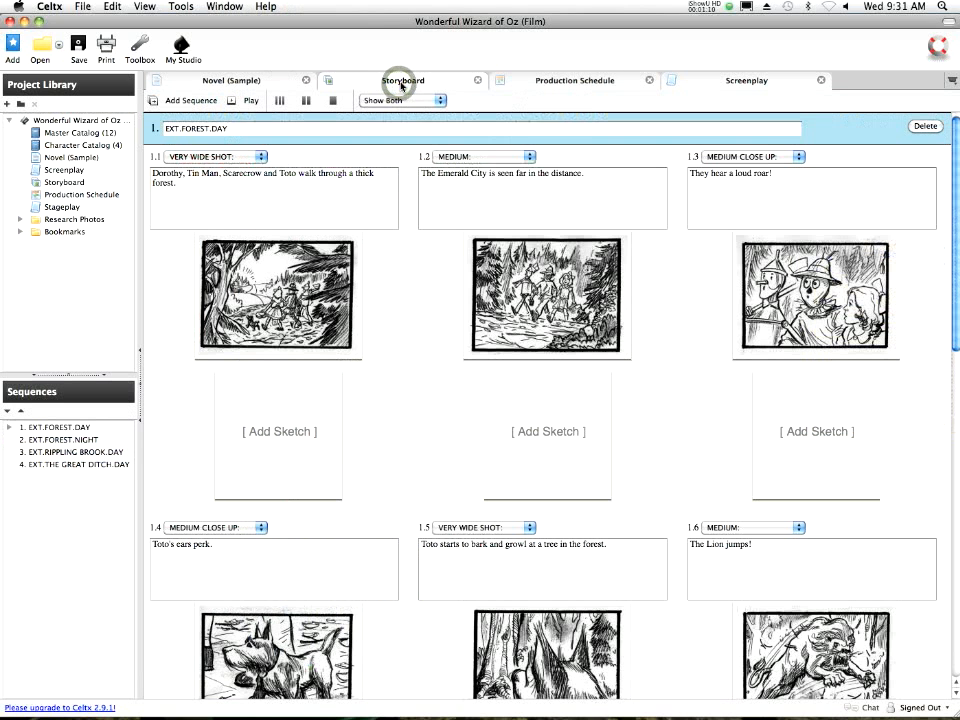
click(578, 80)
click(748, 80)
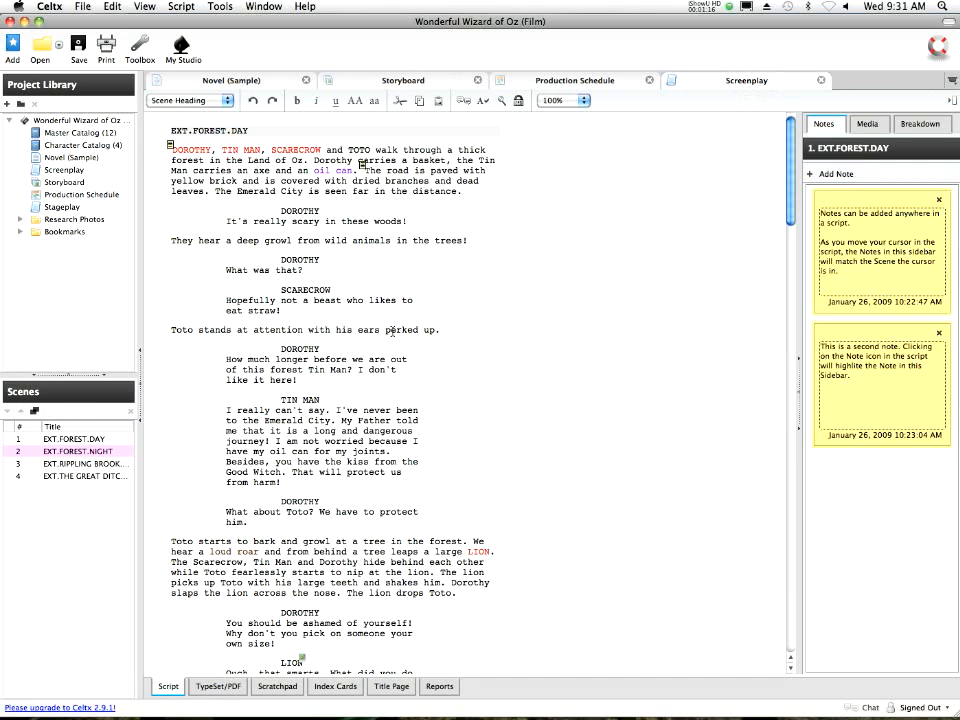
scroll(391, 329, down, 2)
scroll(391, 330, down, 10)
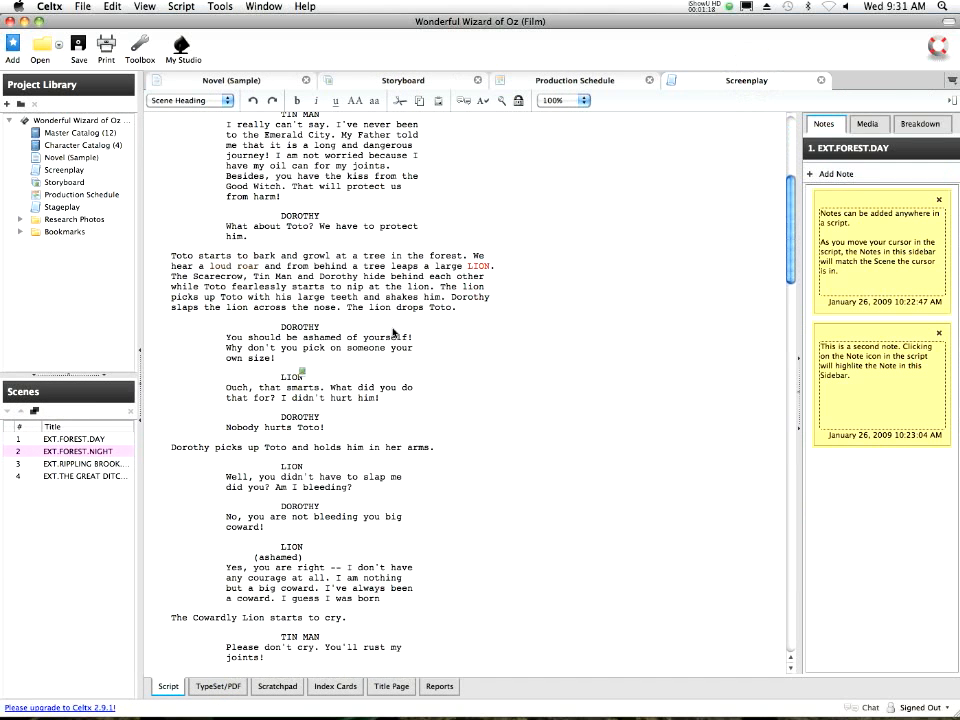
scroll(335, 315, up, 12)
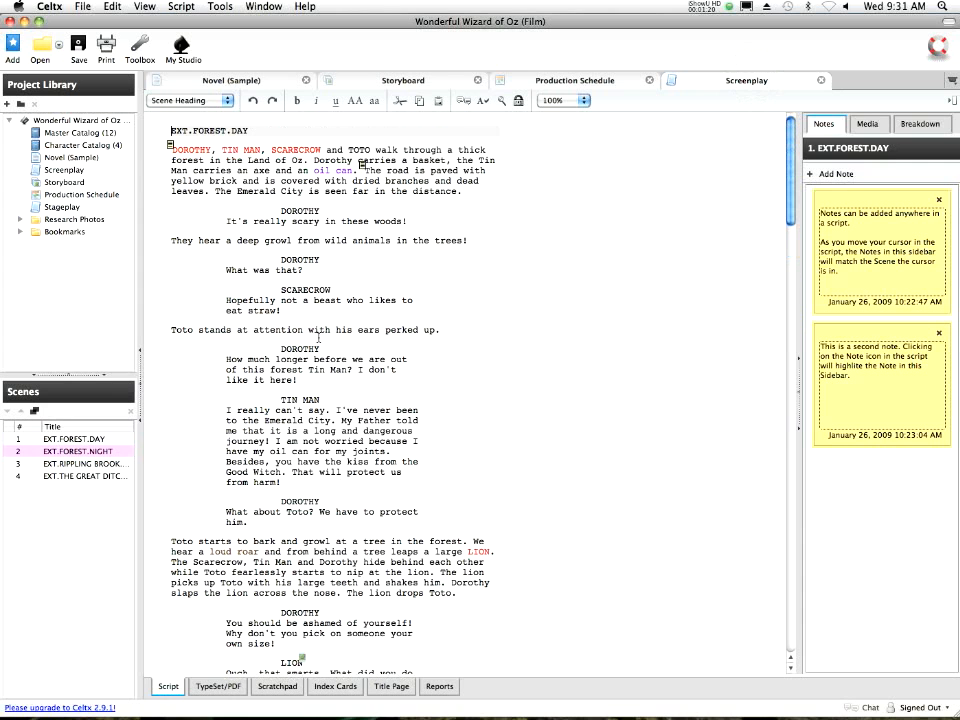
Skim the opening chapters of the sample project's novel document
click(231, 80)
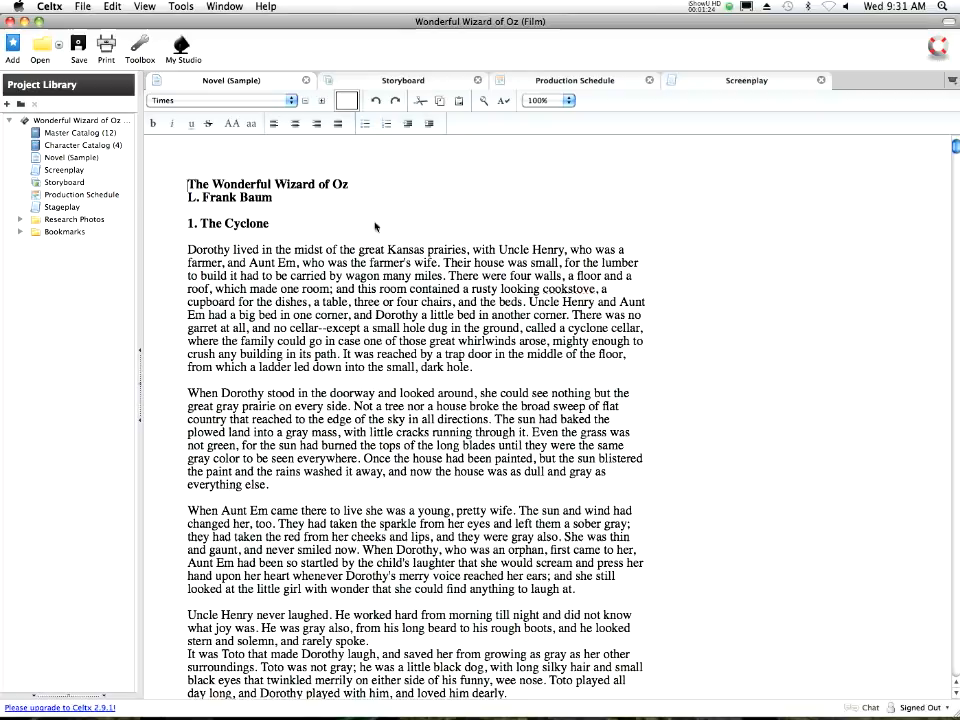
scroll(377, 225, down, 20)
scroll(377, 201, down, 20)
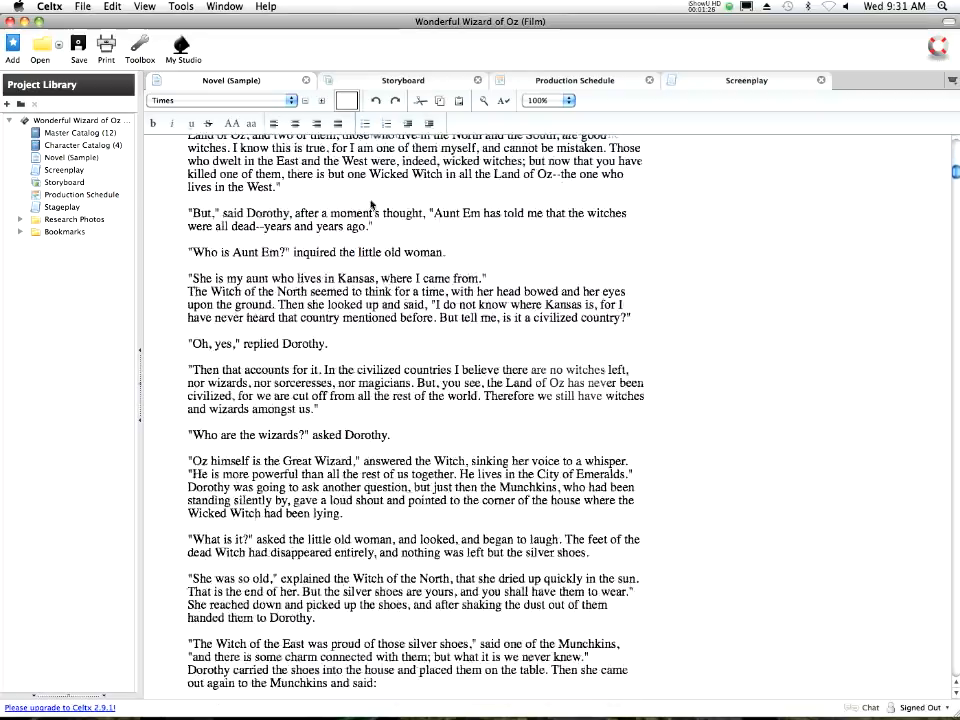
scroll(370, 203, up, 20)
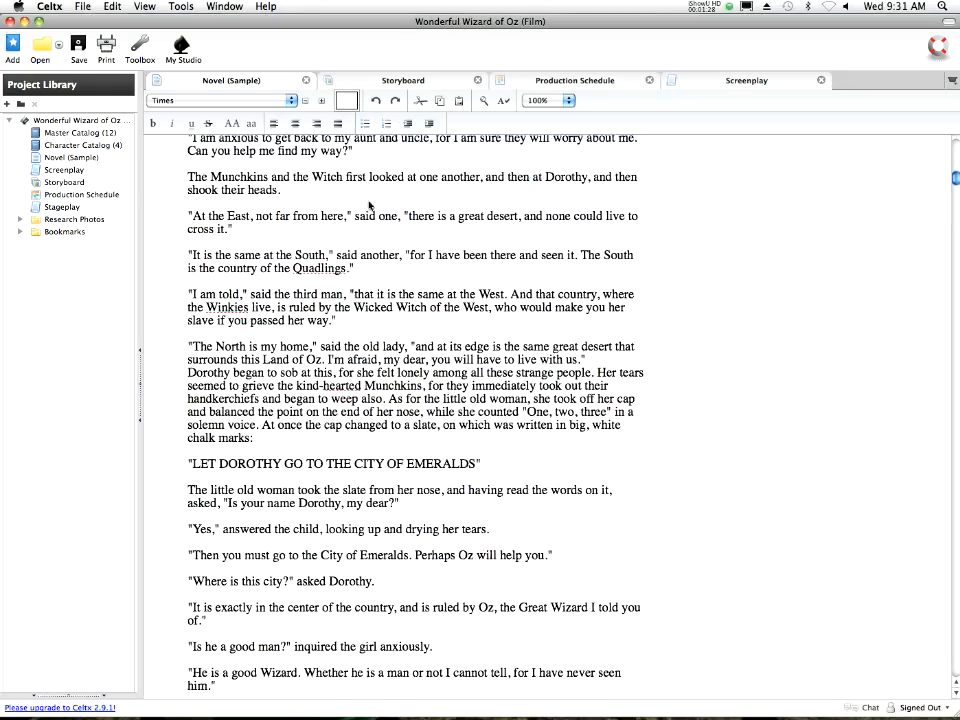
scroll(373, 199, up, 5)
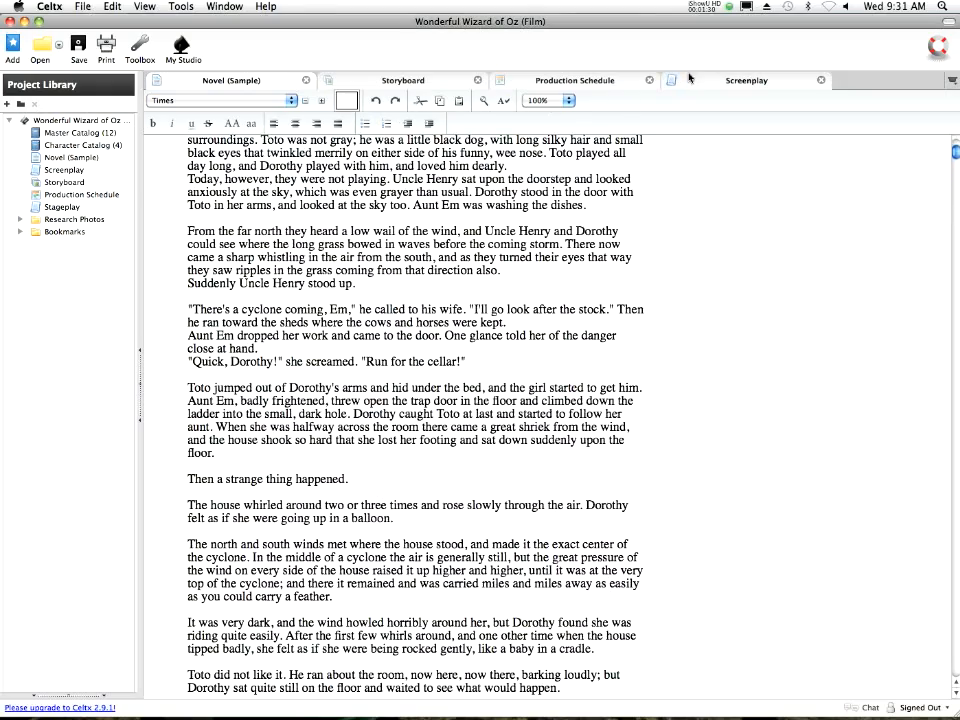
Examine the sample's production schedule calendar and its storyboard shots and sequences down to EXT.THE GREAT DITCH.DAY
click(720, 80)
click(540, 80)
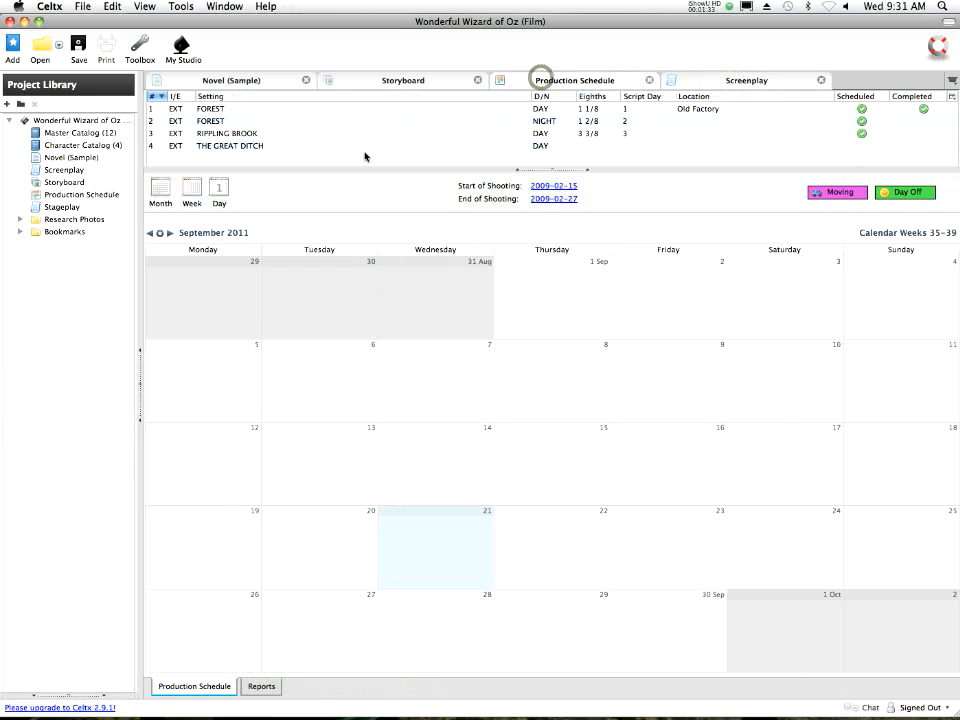
click(392, 80)
scroll(325, 360, down, 1)
scroll(325, 360, down, 15)
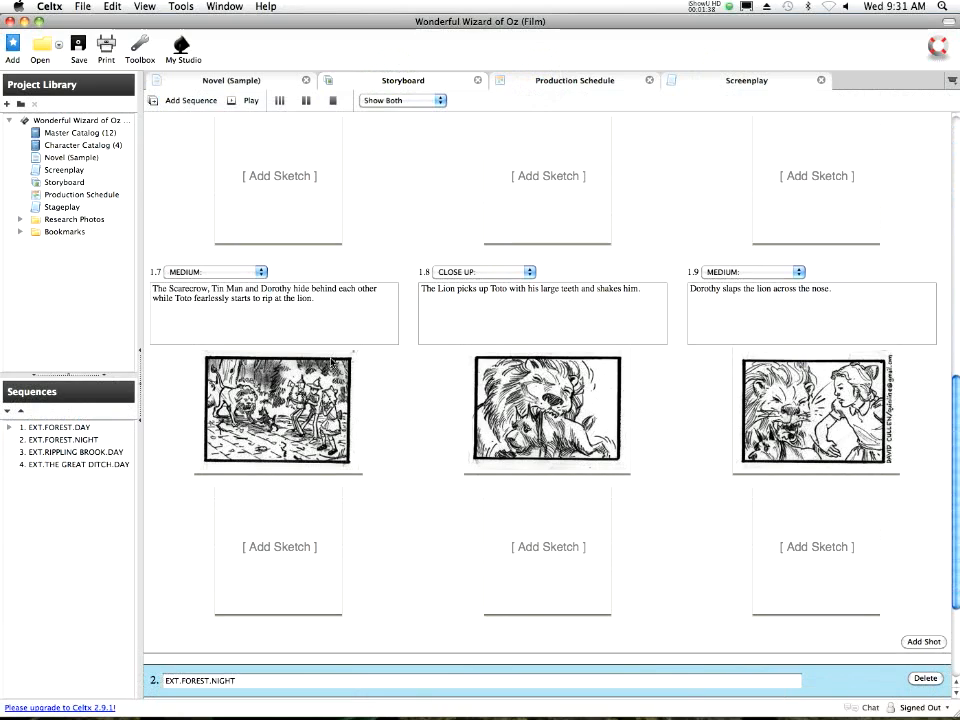
scroll(332, 362, down, 5)
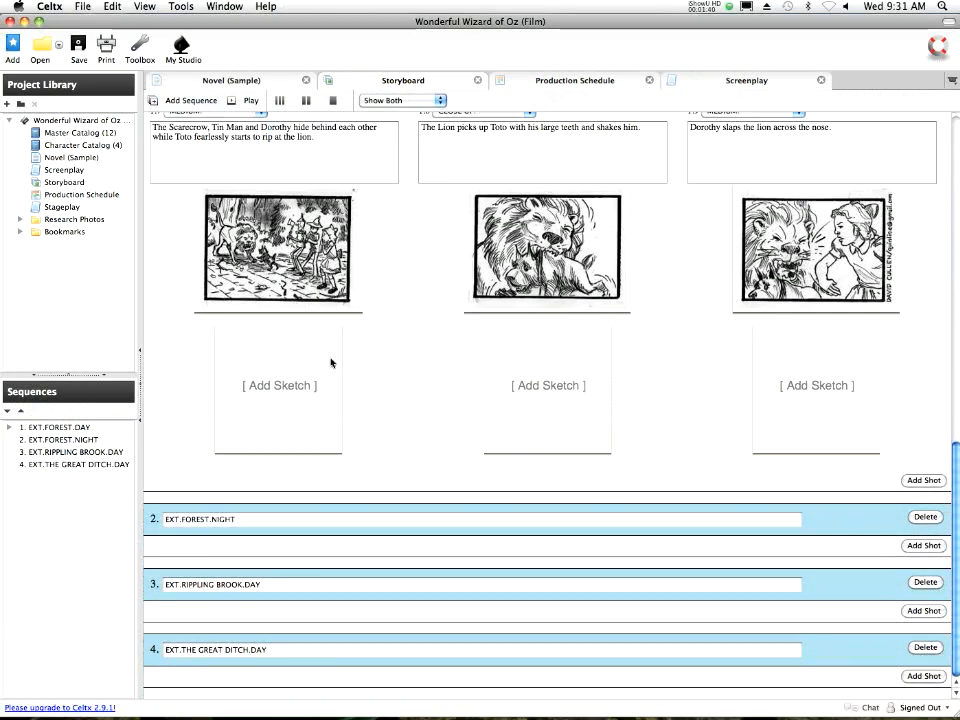
scroll(332, 362, up, 15)
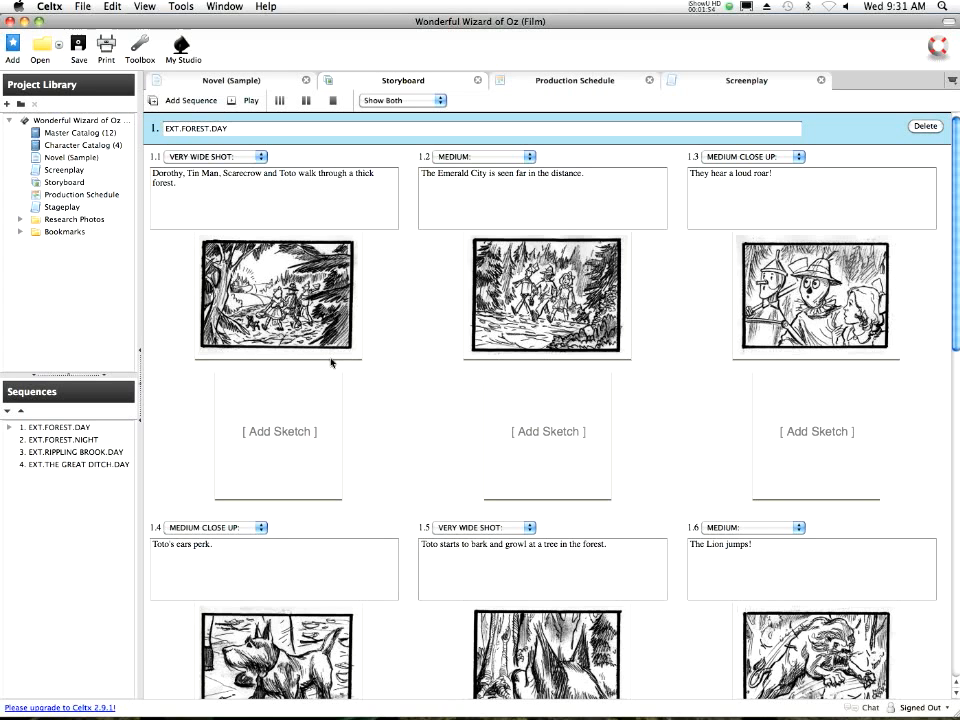
Close the Wonderful Wizard of Oz sample and create a new project from the Film template
click(9, 21)
click(407, 104)
click(58, 8)
click(94, 23)
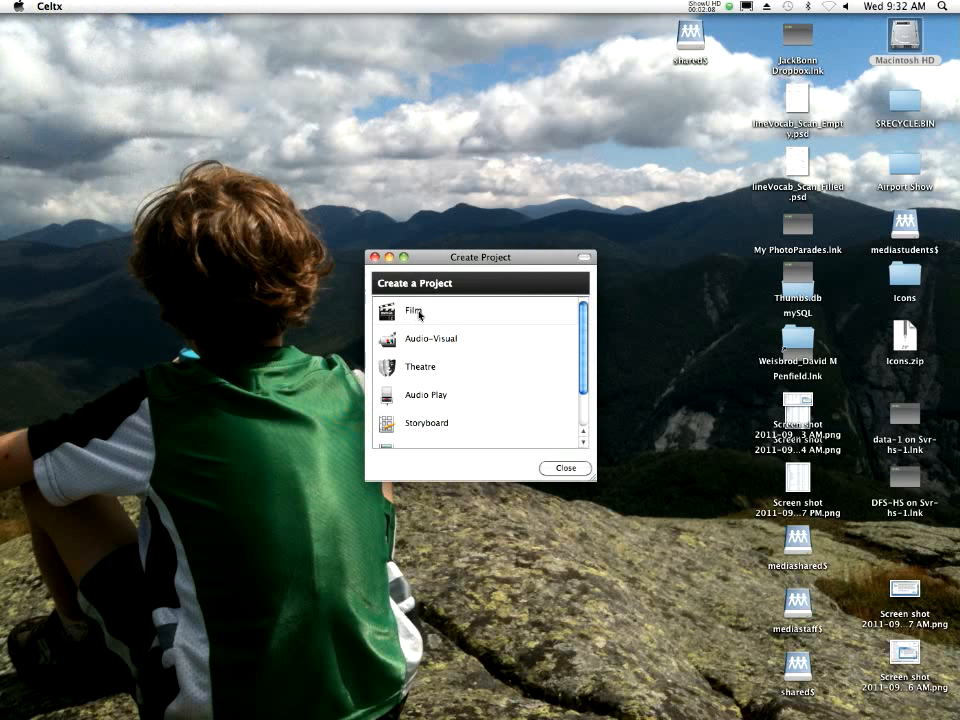
click(419, 313)
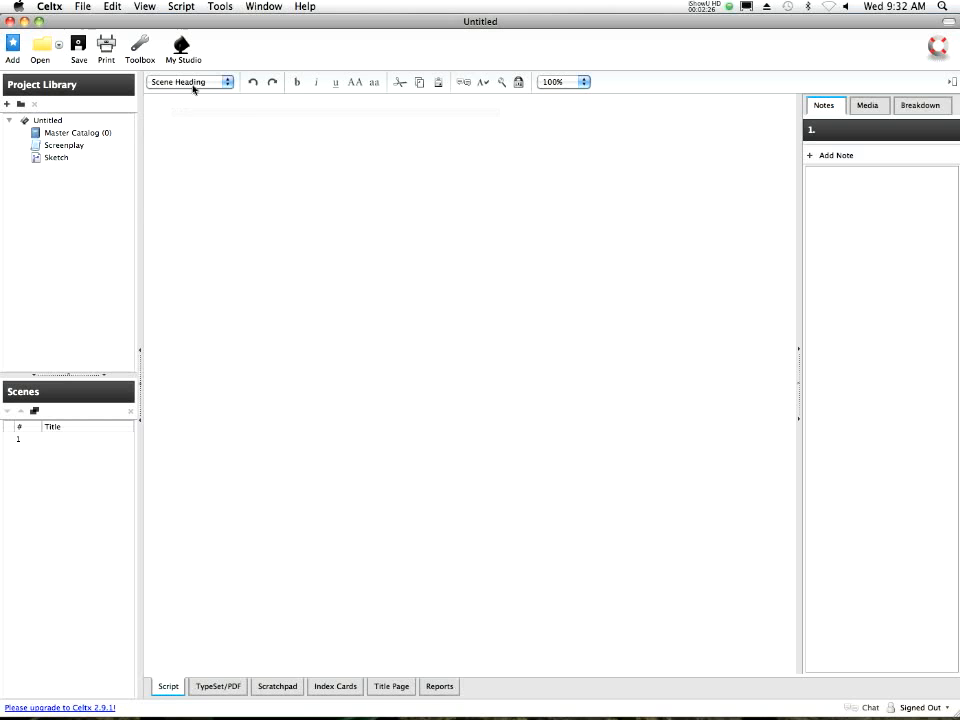
click(190, 82)
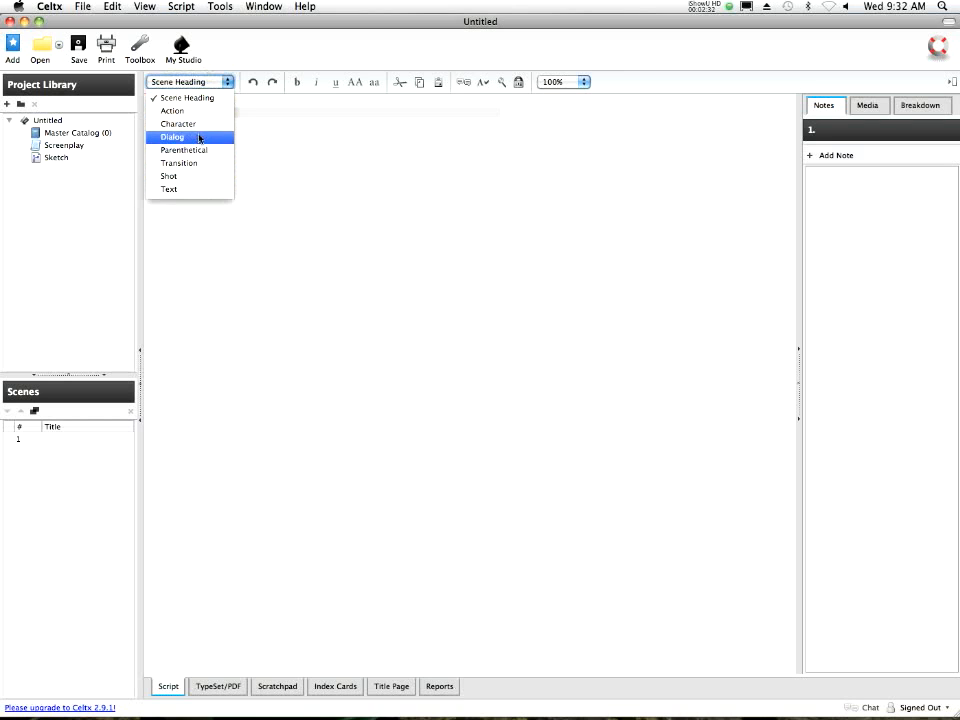
click(349, 116)
Enter the scene heading "INT. HOUSE IN THE CITY OF ROCHESTER" on the script's first line and start an Action line below it
click(187, 117)
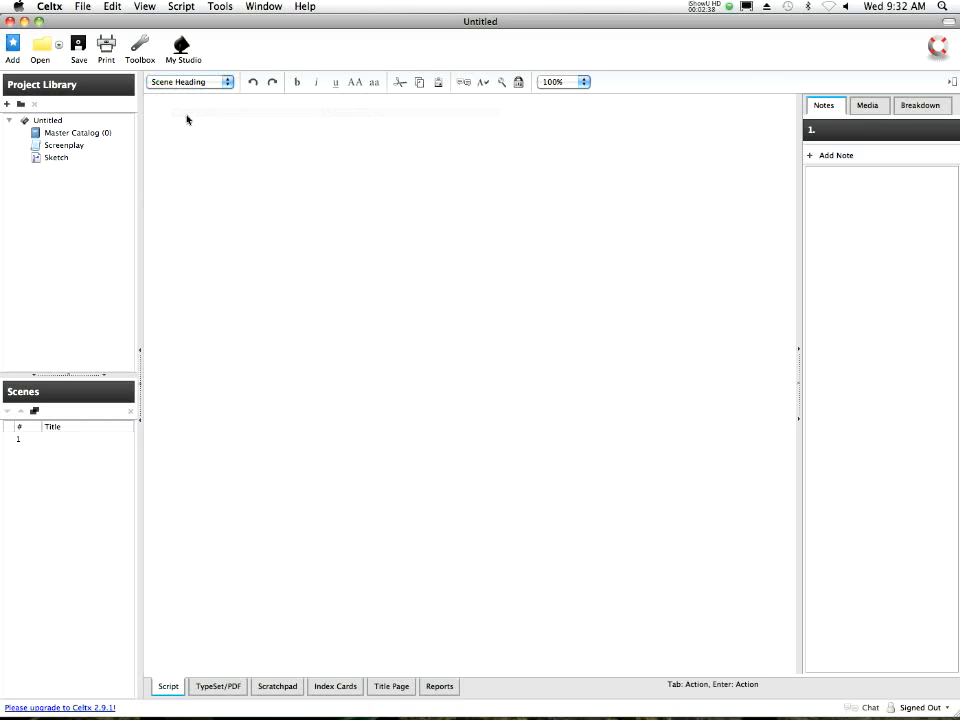
text(INT)
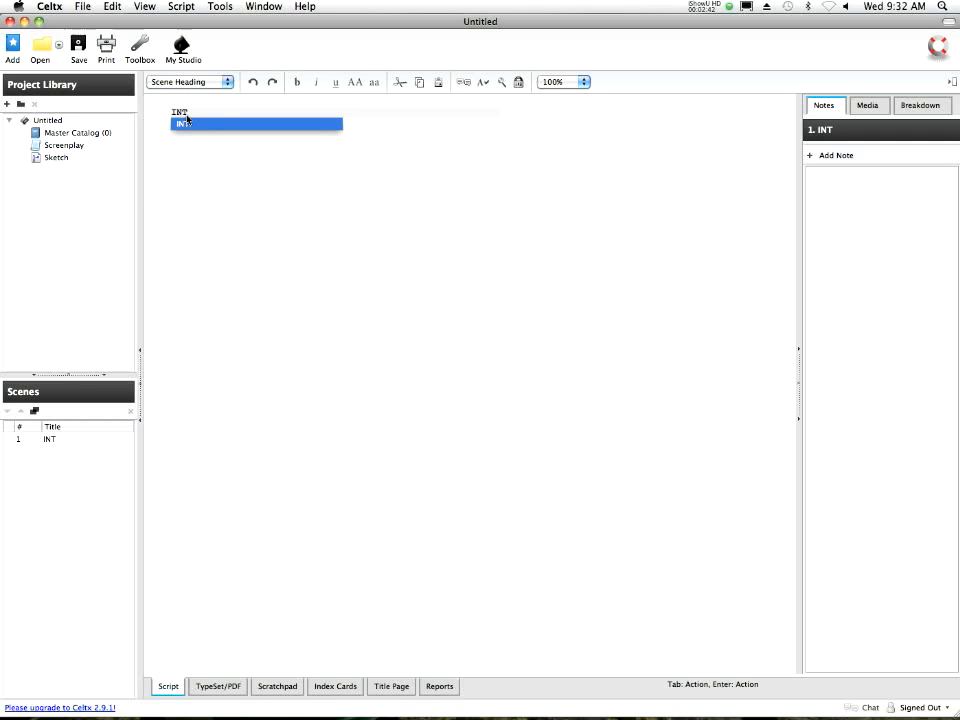
text(.)
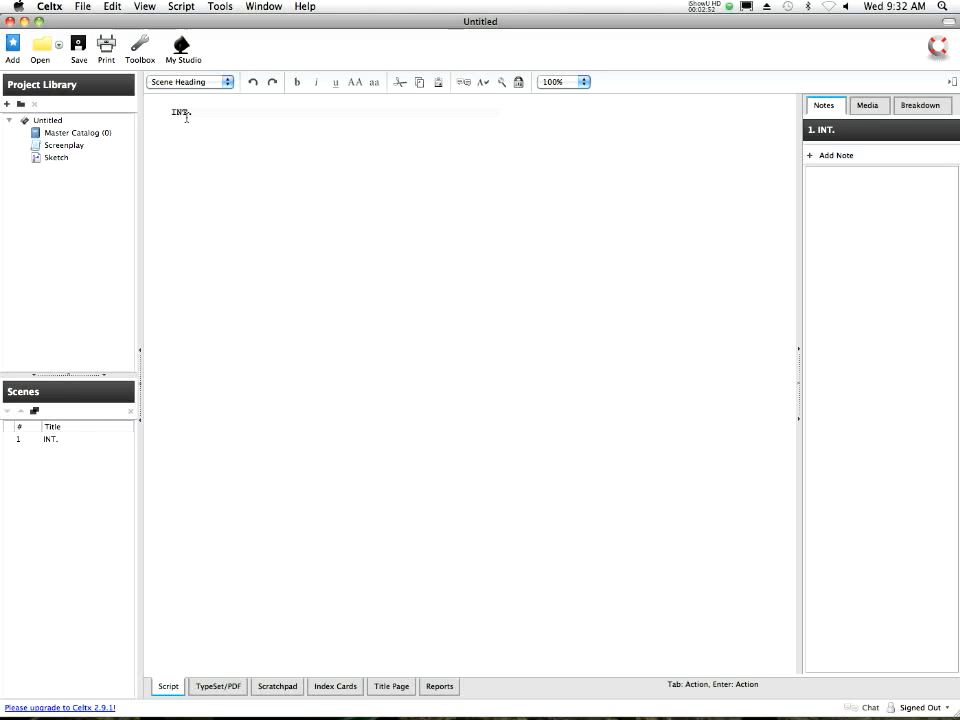
text(HOUSE IN THE CITRY)
key(BackSpace)
key(BackSpace)
key(BackSpace)
text(Y OF R)
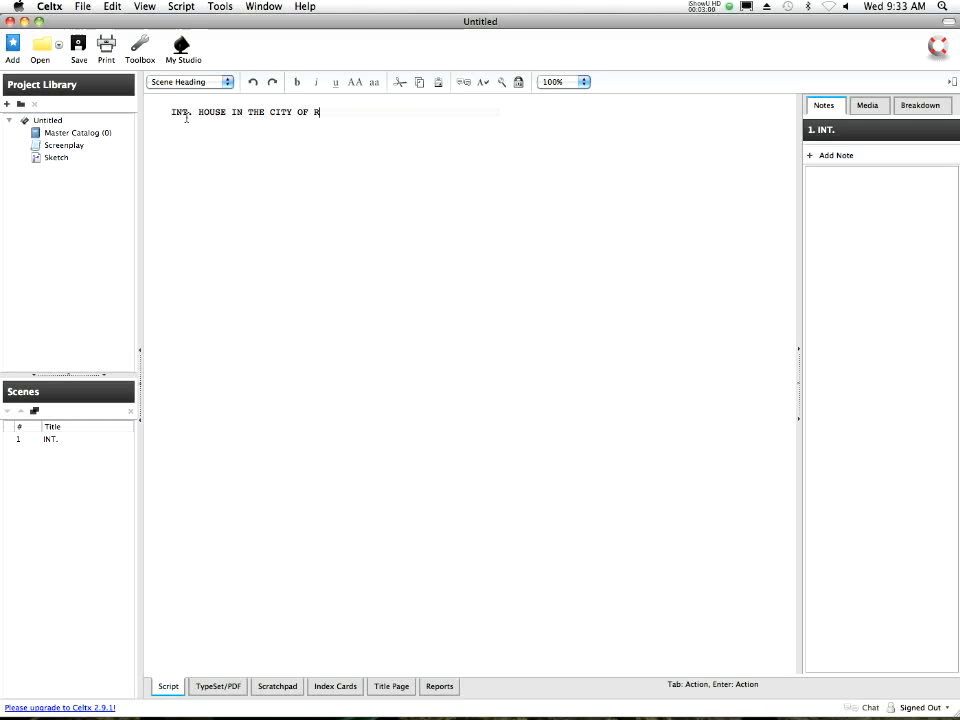
text(OCHESTER)
key(Return)
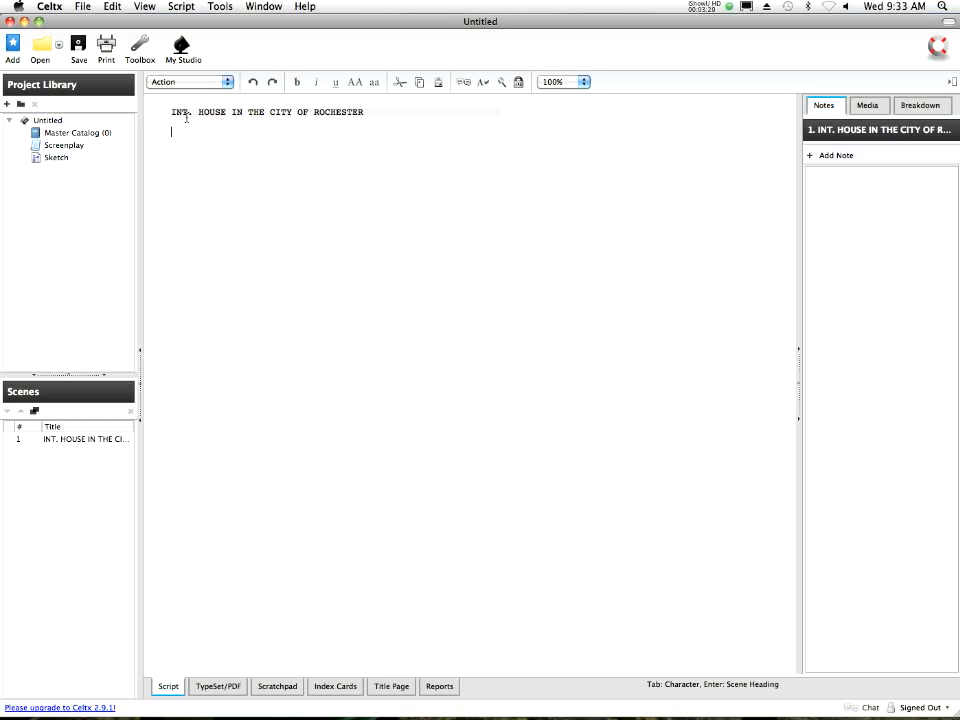
click(189, 81)
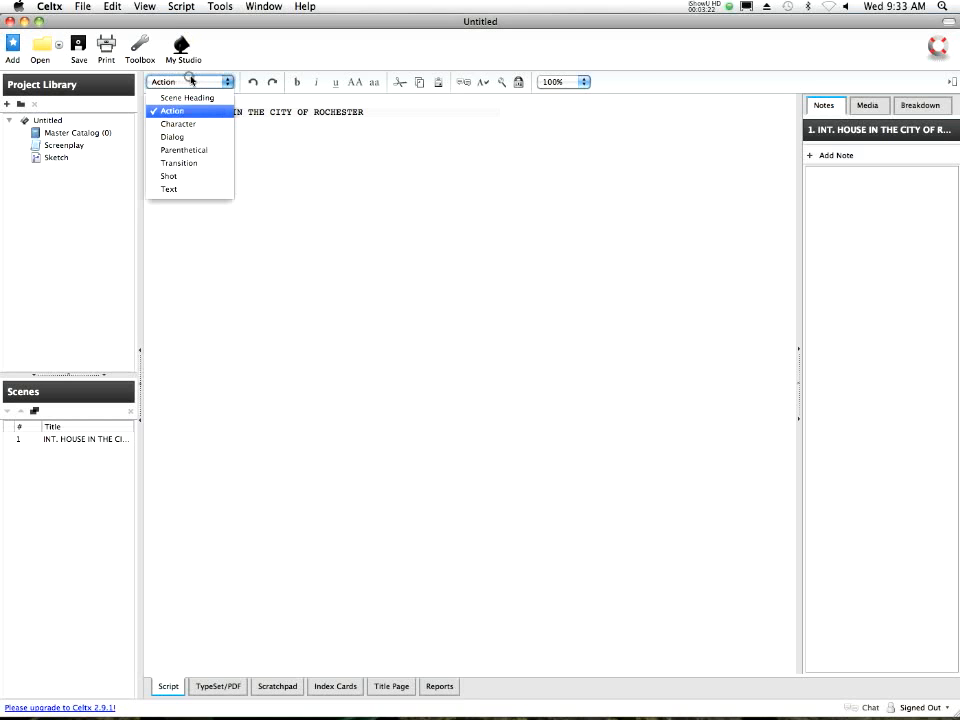
click(329, 66)
Write the action line "We see and empty living room. We hear in the next room - kitchen - that someone is making breakfast"
click(273, 139)
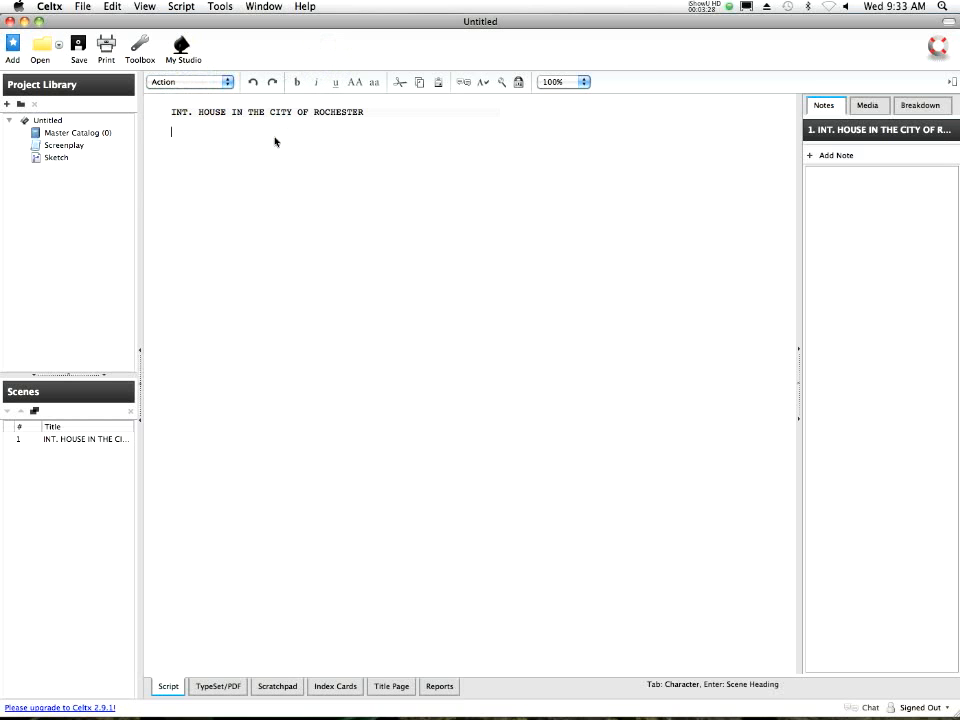
text(We see and)
text( empty living)
text( room)
text(We hear in t)
text(he next room -)
text( kitchen -)
text( that some)
text(one d)
key(BackSpace)
text(is making breakfast)
key(Return)
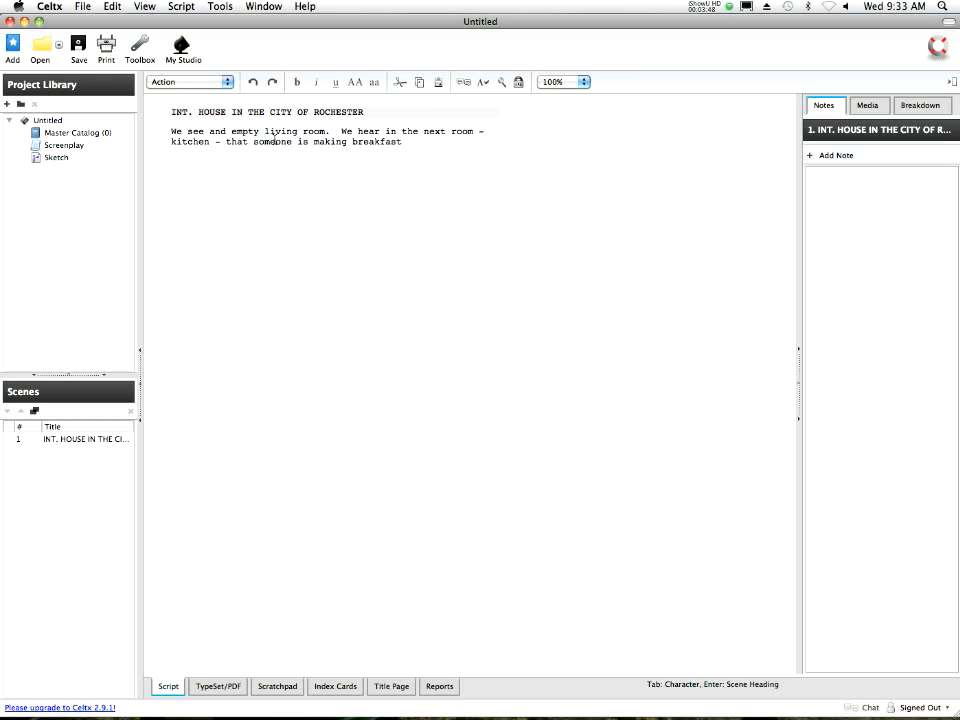
Add the action paragraph "Cut to Kitchen, and we see a man, from behind as he is standing in front of the sink, washing dishes."
text(Cut to)
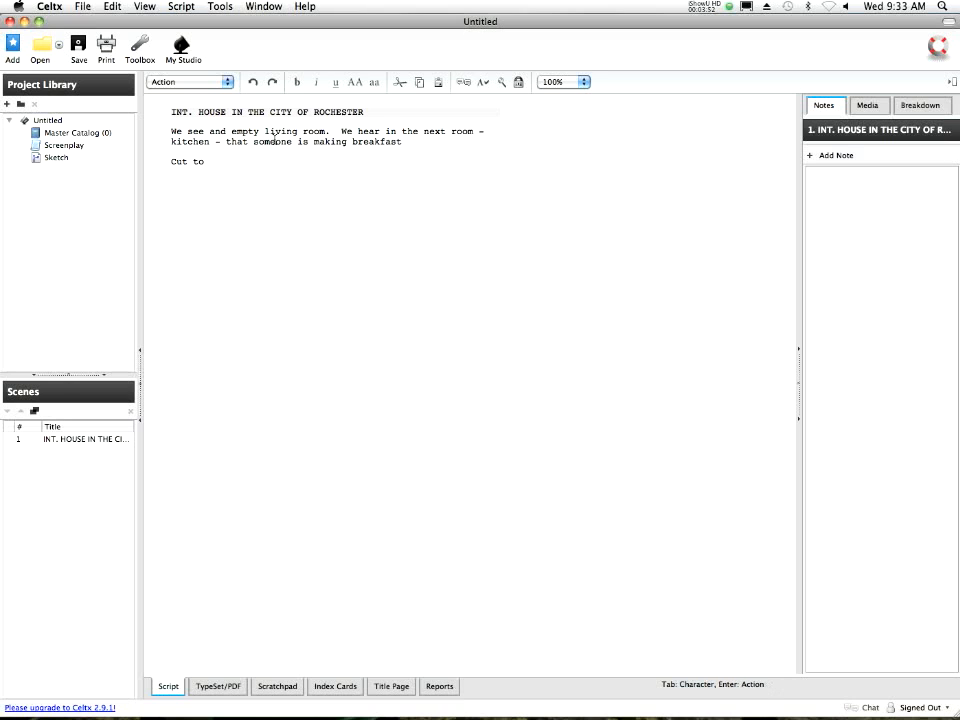
text( Kitchen, and we see a man, from )
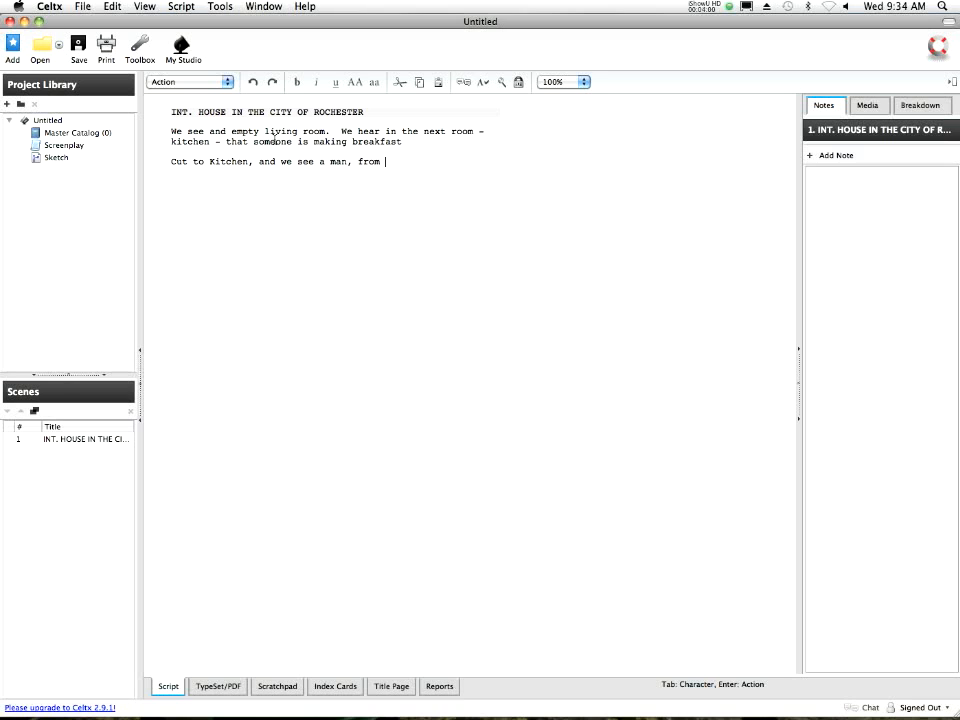
text(behind as he is standin)
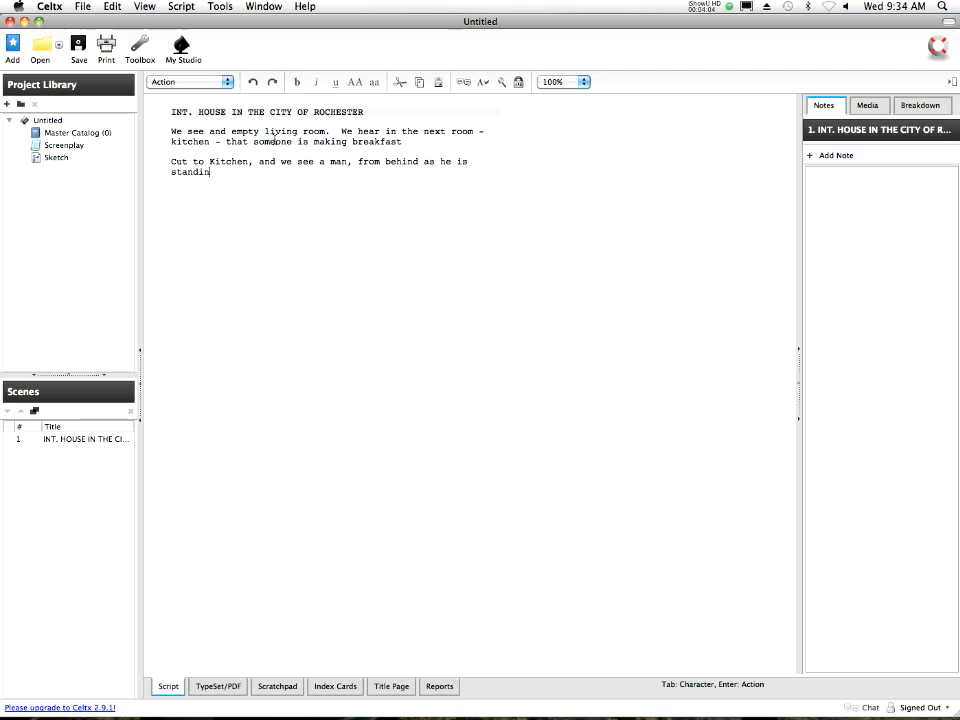
text(g in front of the sink, washing )
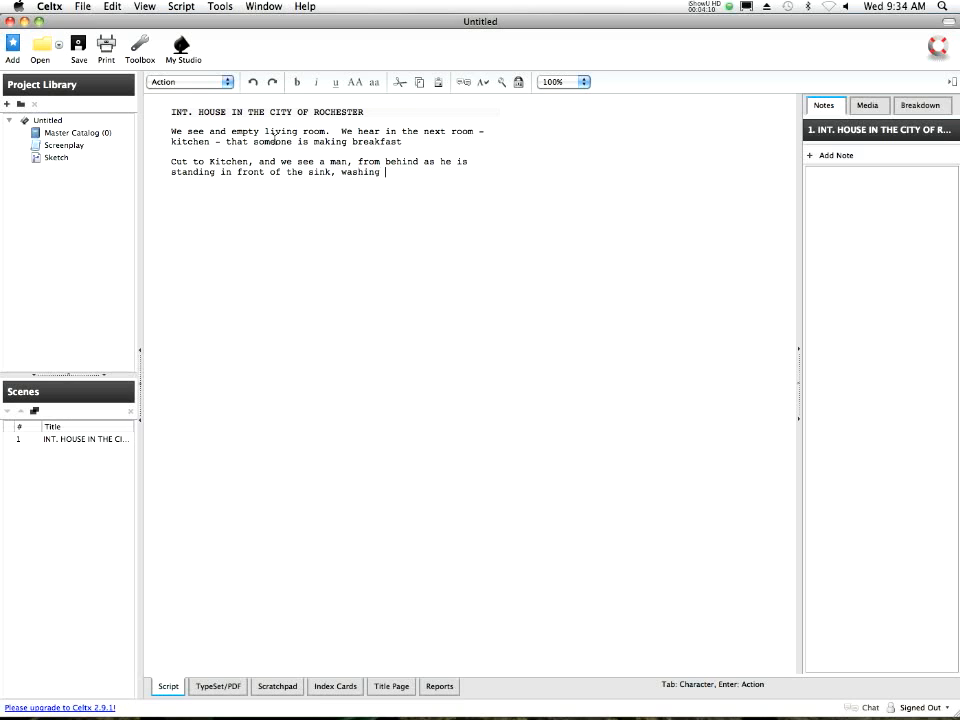
text(dishes.)
key(Return)
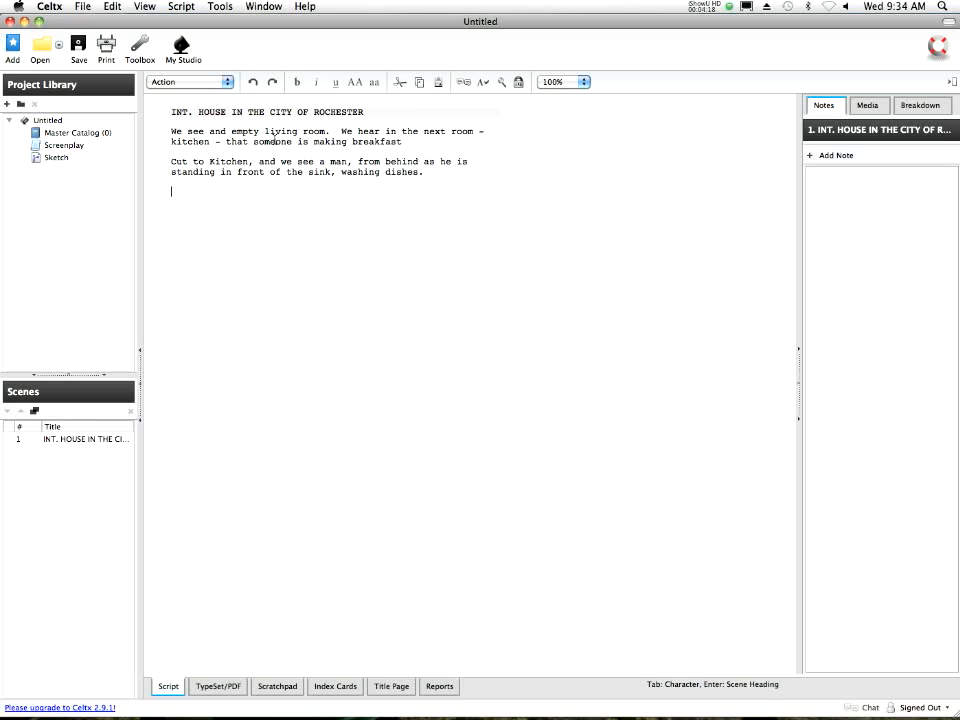
Begin an action line with "A woman walks into the" and append " - EARLY MORNING" to the scene heading
text(A woman)
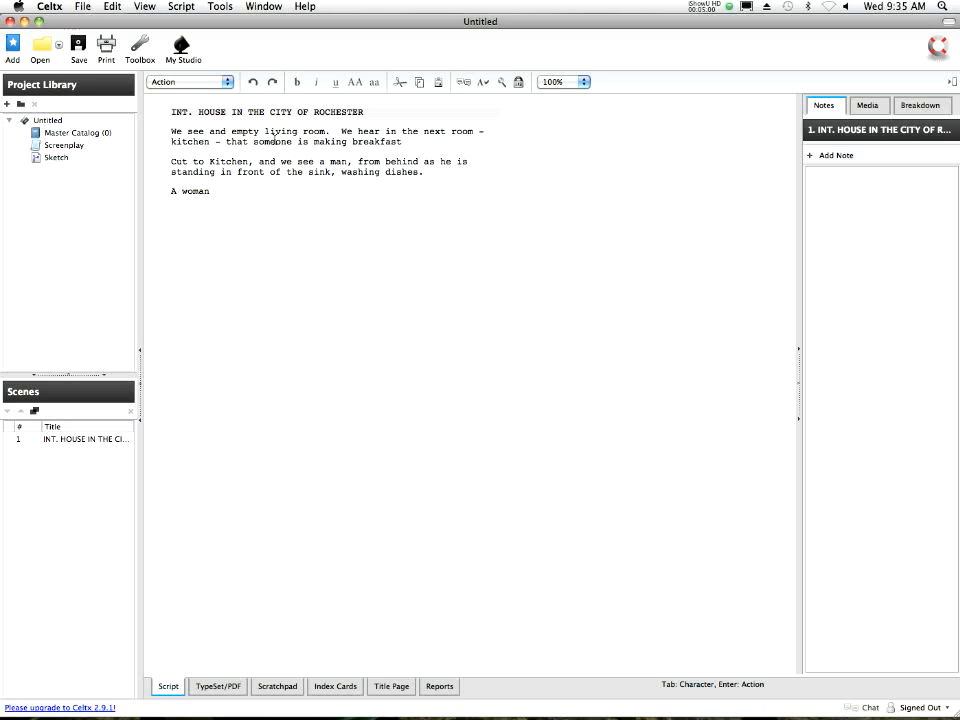
text(walks into the)
click(366, 115)
click(366, 115)
text(-)
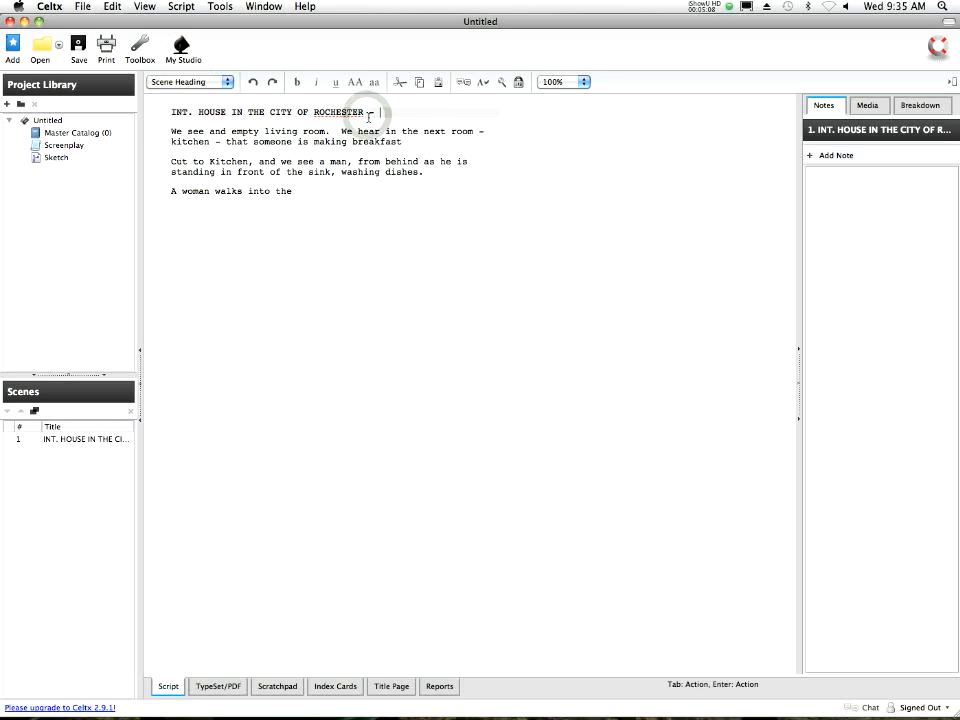
text( EARLY MORNING)
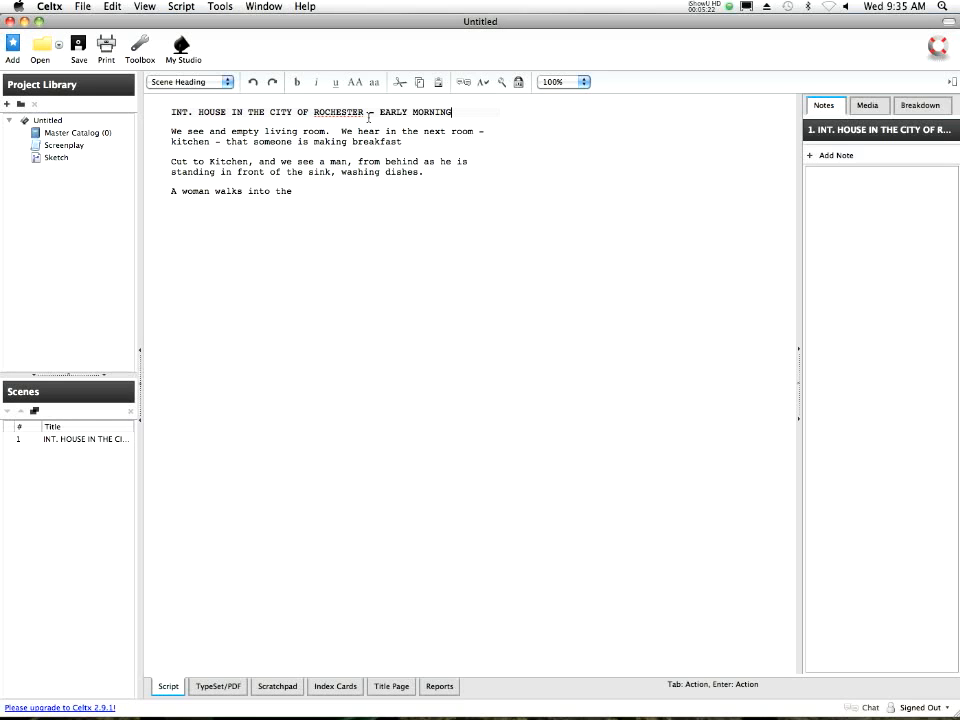
Complete the action line about the woman with "kitchen."
click(315, 192)
text(kitchen.  She)
key(BackSpace)
key(BackSpace)
key(BackSpace)
key(BackSpace)
key(BackSpace)
Add the Character cue WOMAN below the last action line and start a Dialog line under it
key(Return)
key(Tab)
text(WOMAN)
key(Return)
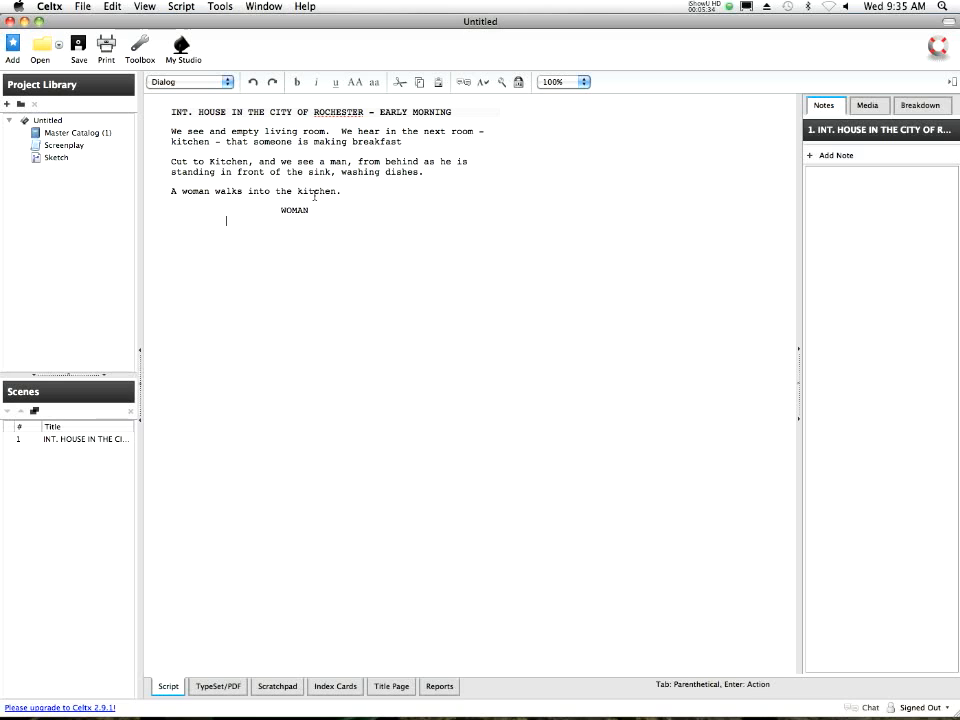
Write "Good morning!" as WOMAN's dialog and add a MAN Character cue with the dialog "Good morning, mom."
text(Good morning!)
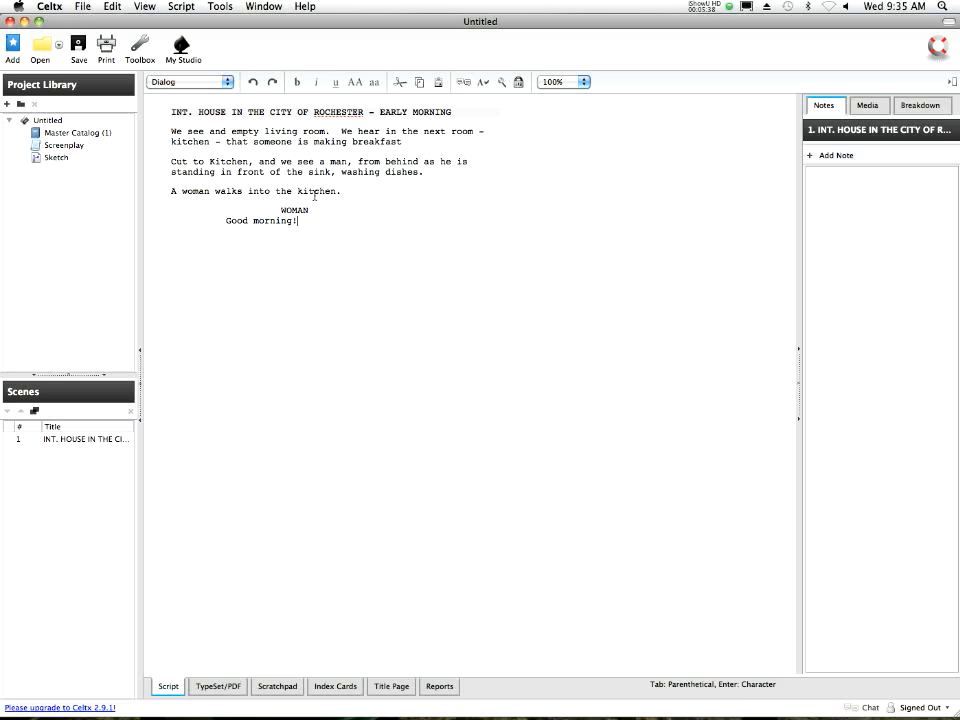
key(Return)
text(MAN)
key(Return)
text(Good)
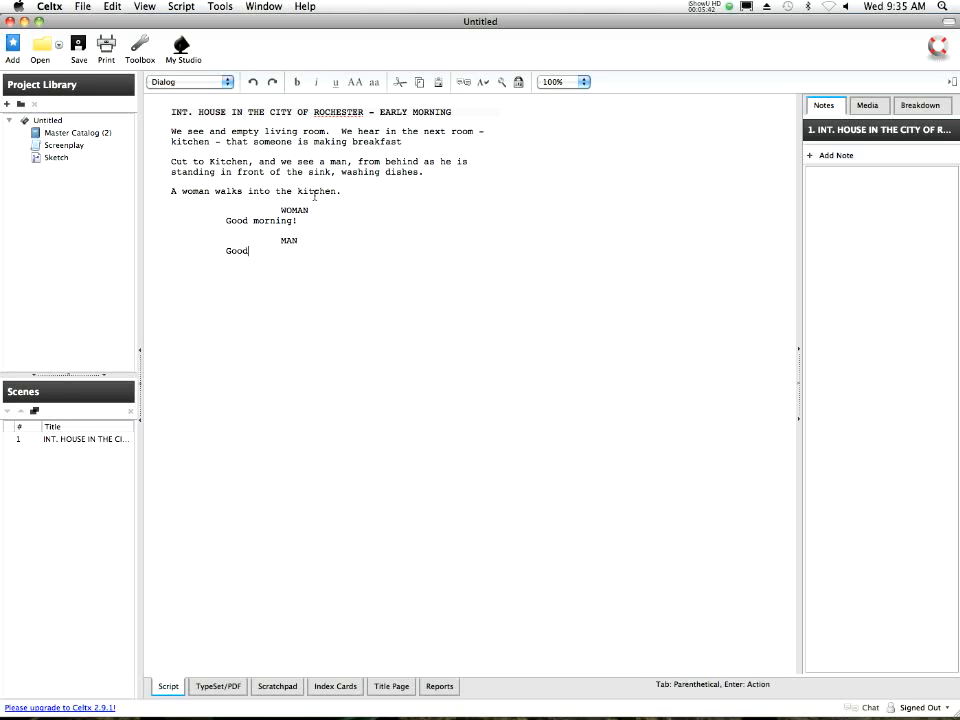
text( morning, mom./)
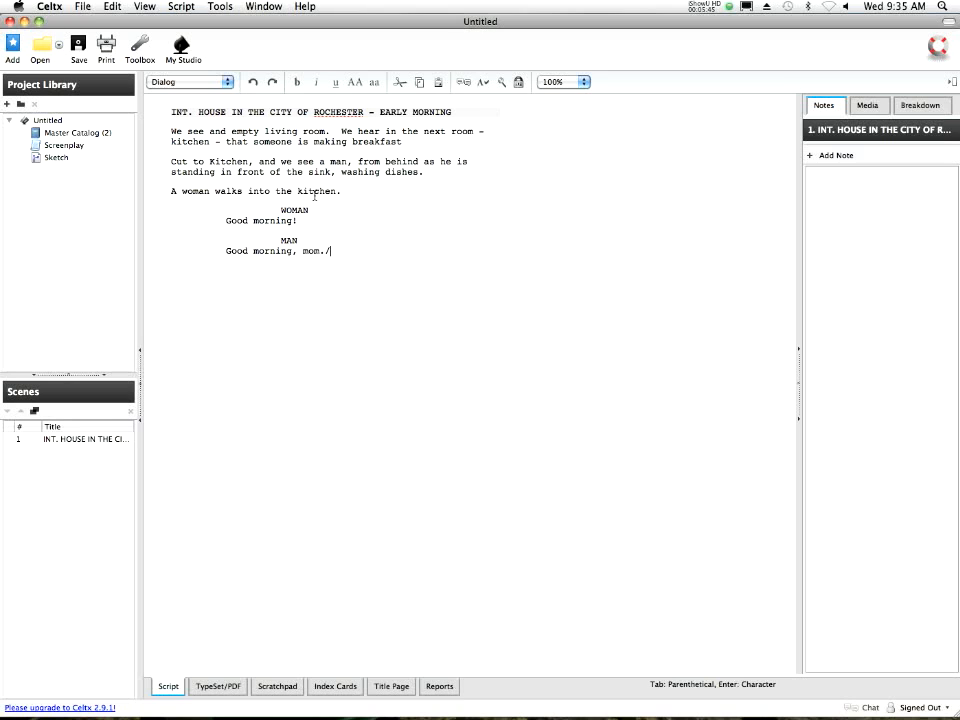
key(BackSpace)
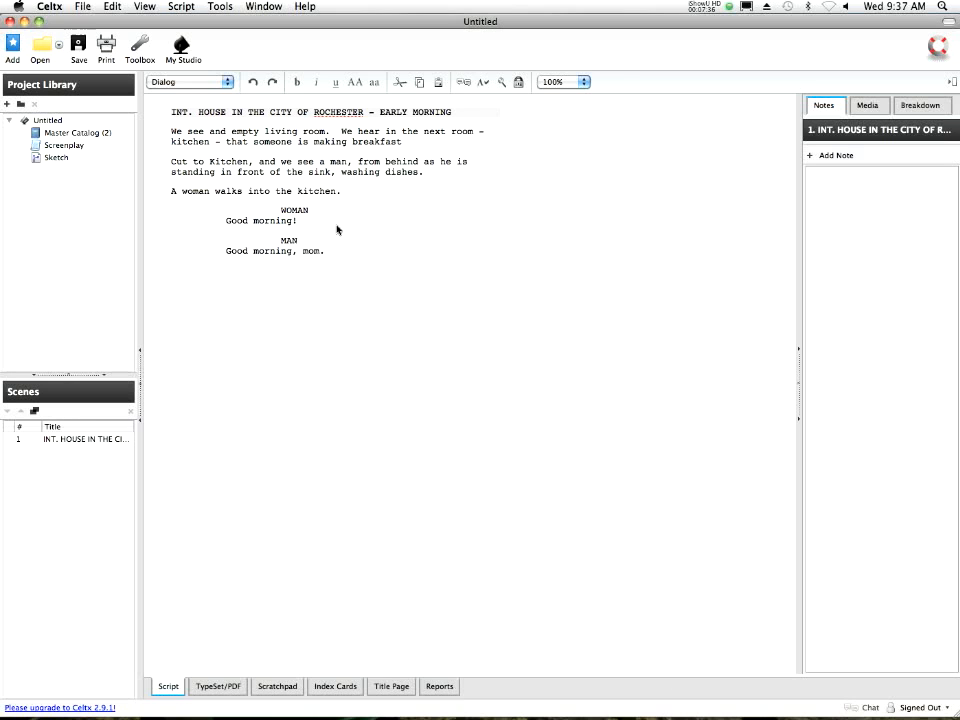
Change WOMAN's dialog to "Good morning, Darren." and rename the MAN cue to DARREN
click(298, 220)
key(BackSpace)
text(, Daren)
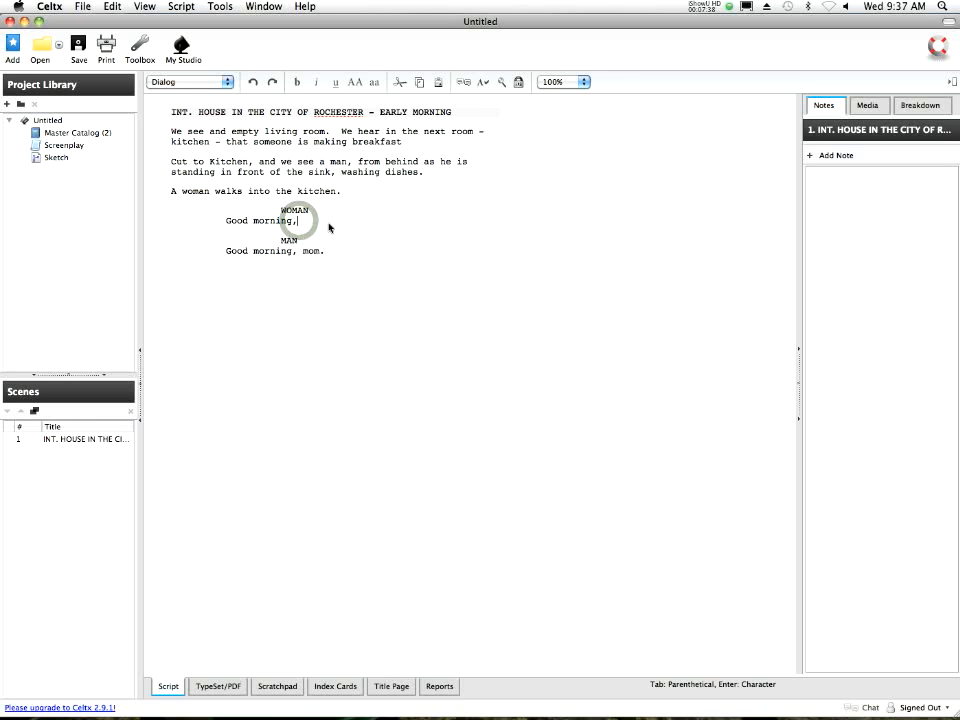
key(BackSpace)
key(BackSpace)
text(ren.)
double_click(286, 240)
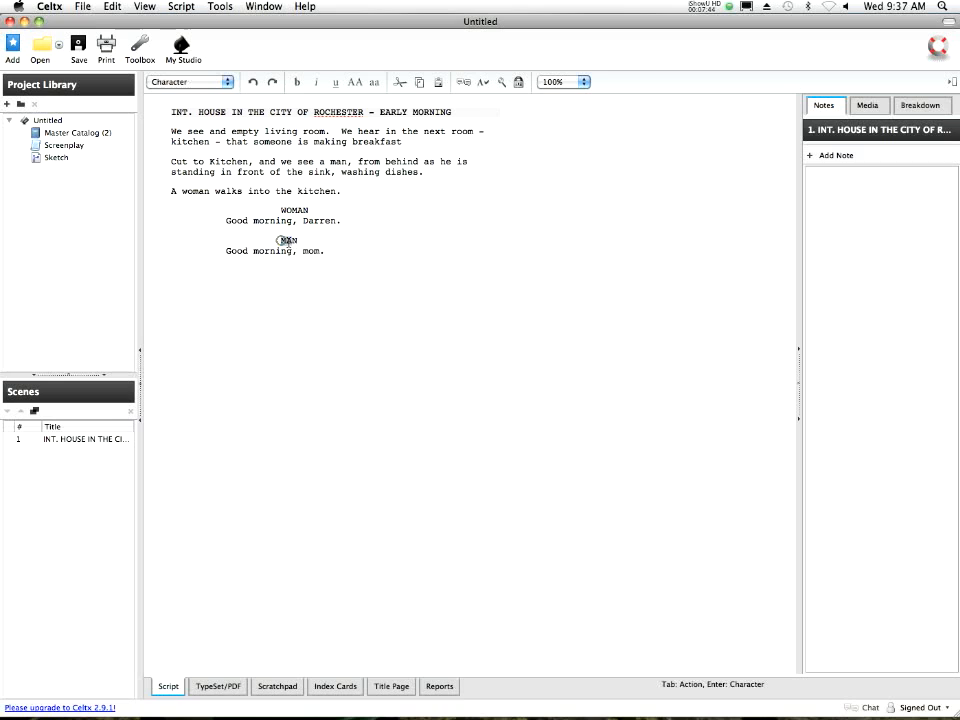
text(DARREN)
Add a MOM Character cue below the dialog "Good morning, mom."
click(330, 256)
key(Return)
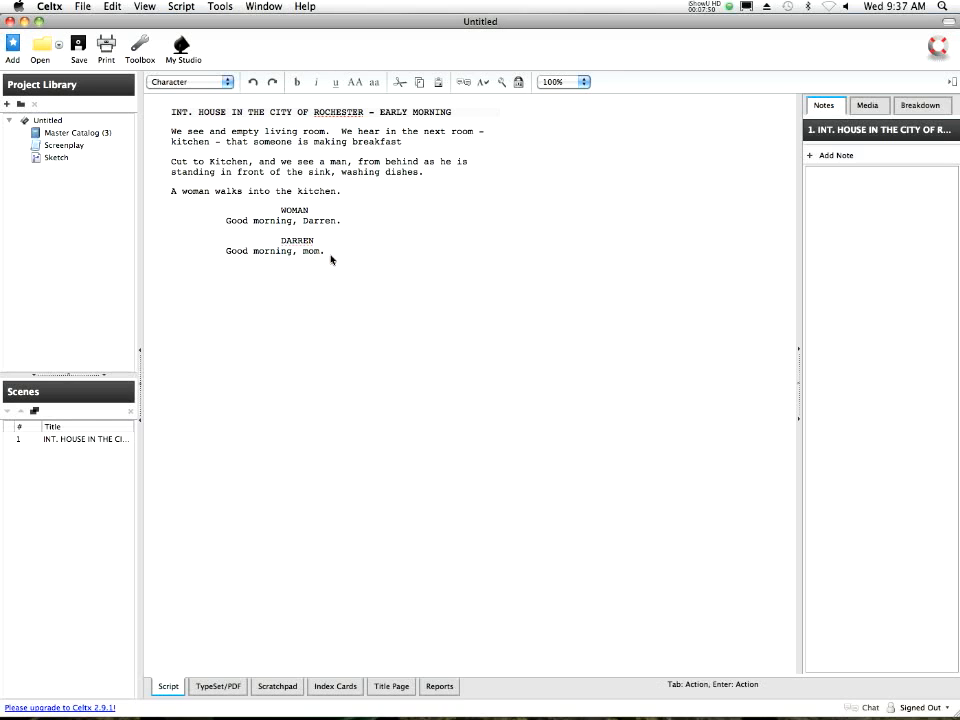
text(MOM)
key(Tab)
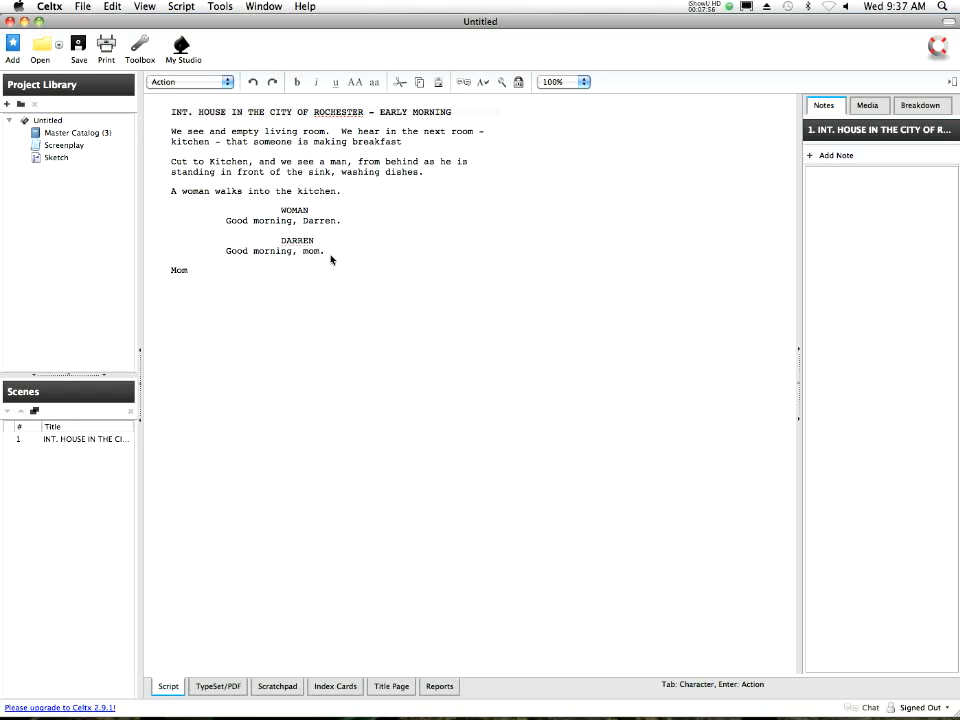
key(Tab)
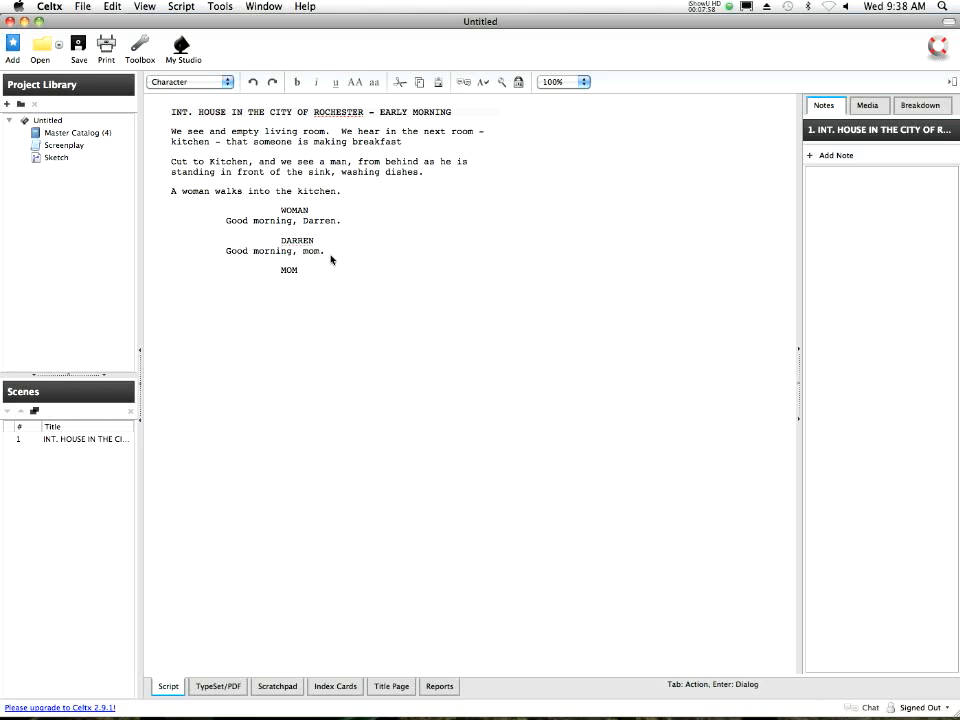
Write the dialog "Did you get your lunch ready?" under the MOM cue
key(Return)
text(Did you getr)
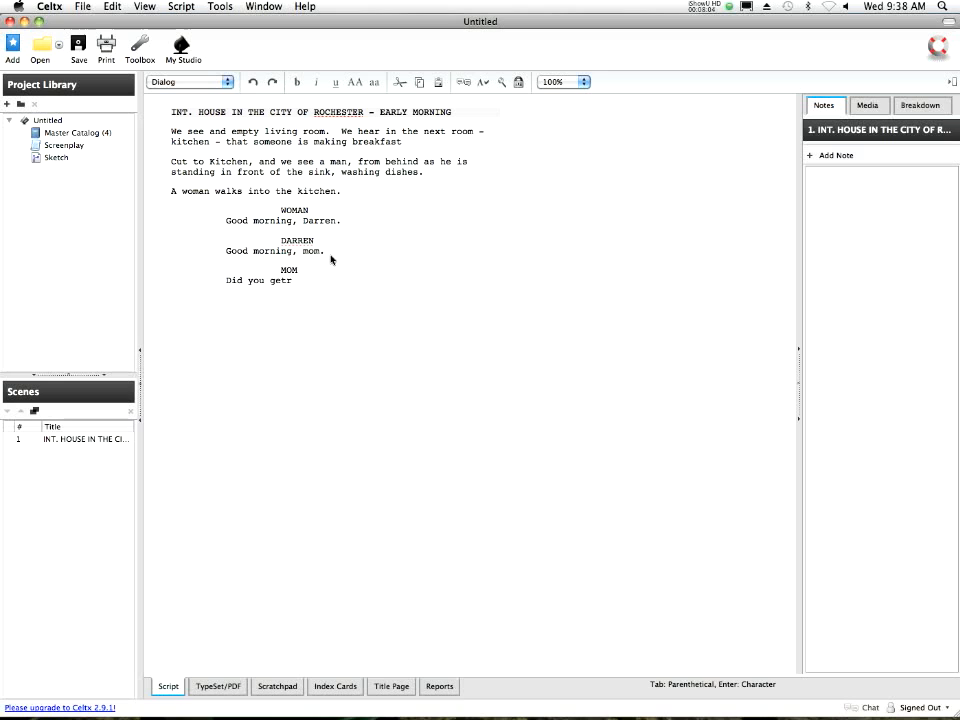
key(BackSpace)
text(your lunch ready)
key(Return)
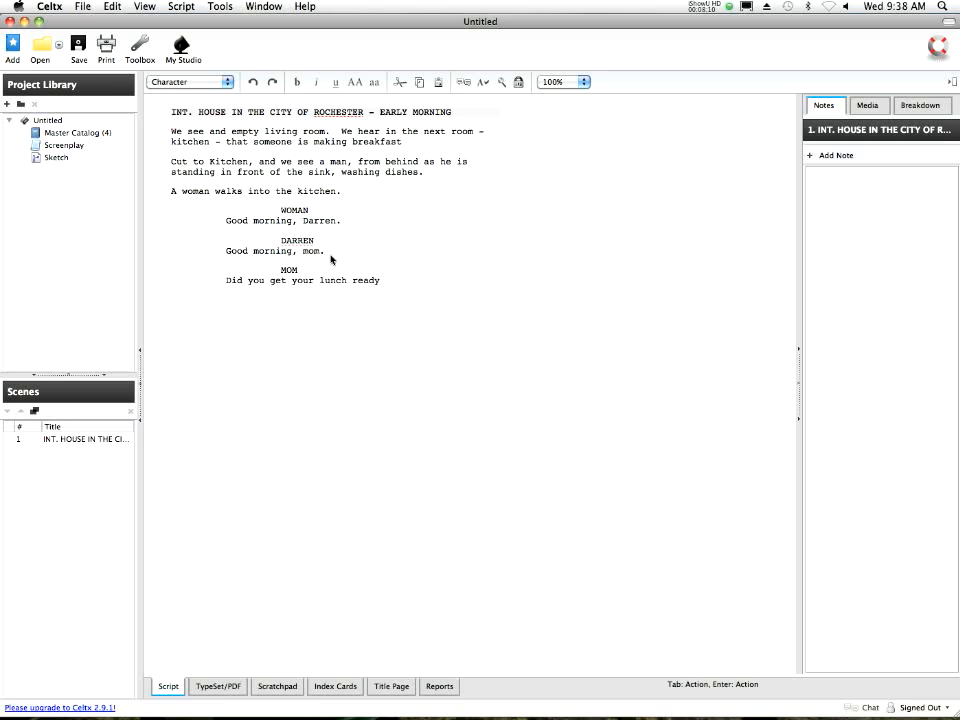
click(201, 84)
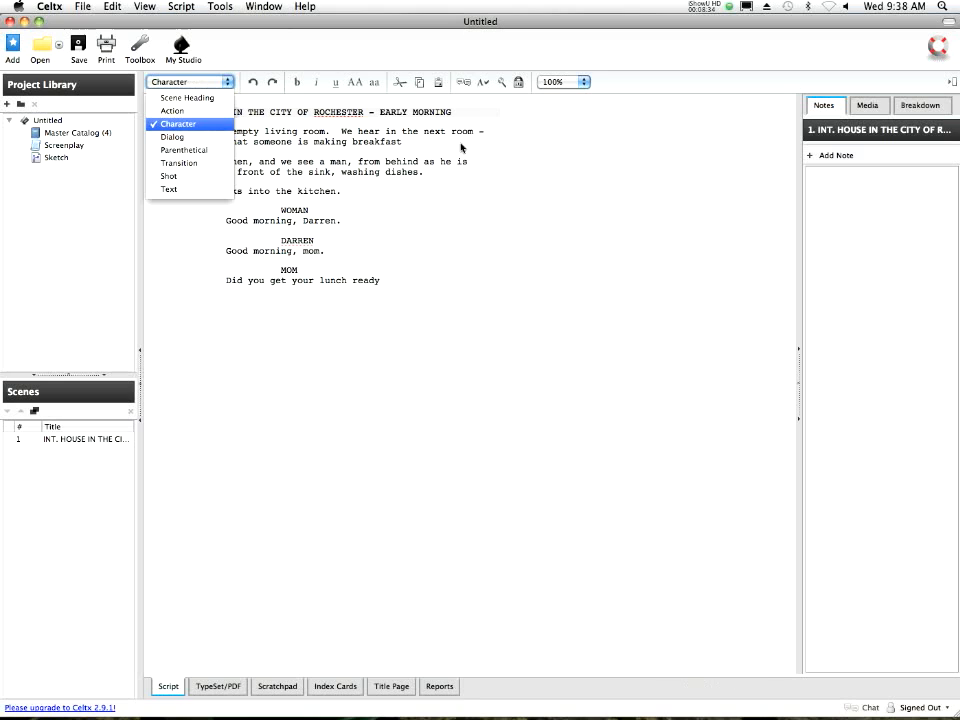
click(385, 282)
text(?)
Start an Action line below MOM's dialog reading "Darren walks over to the refriderator"
key(Return)
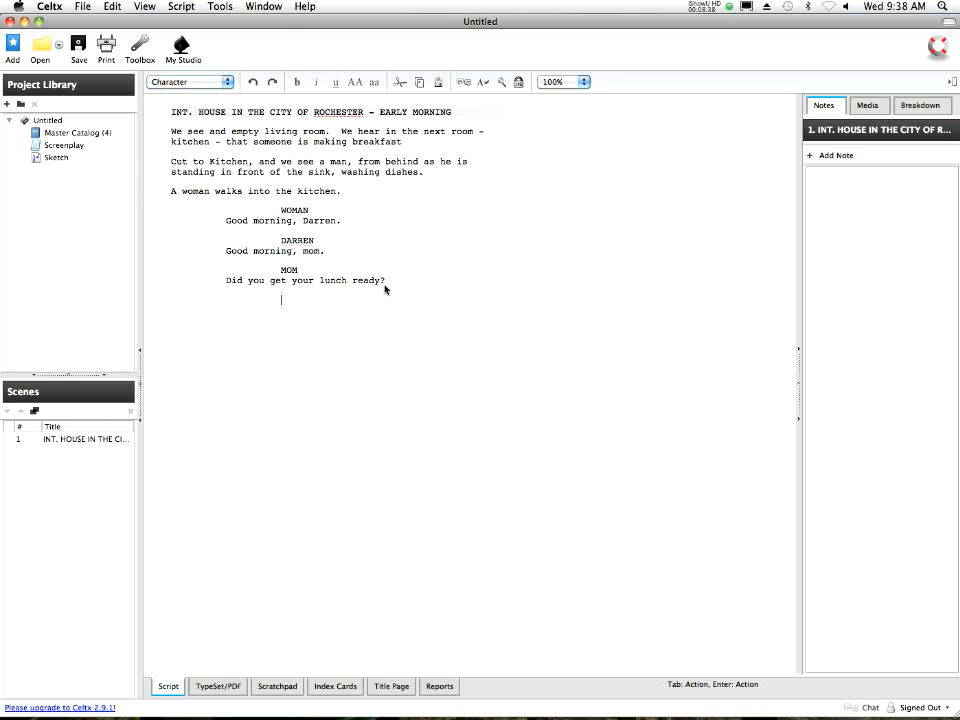
key(Return)
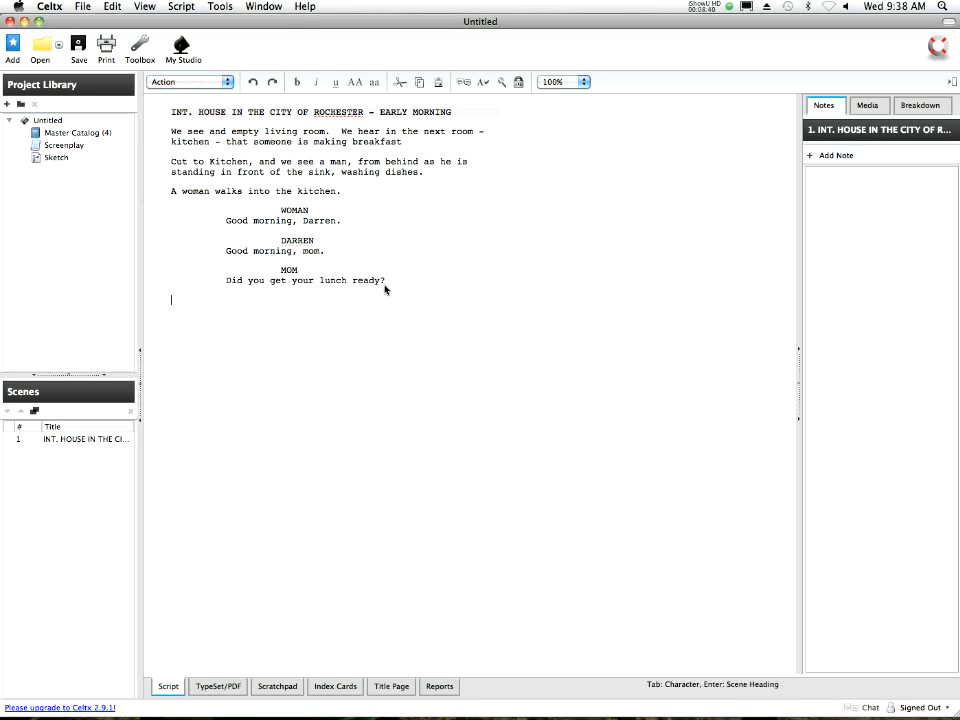
text(Da)
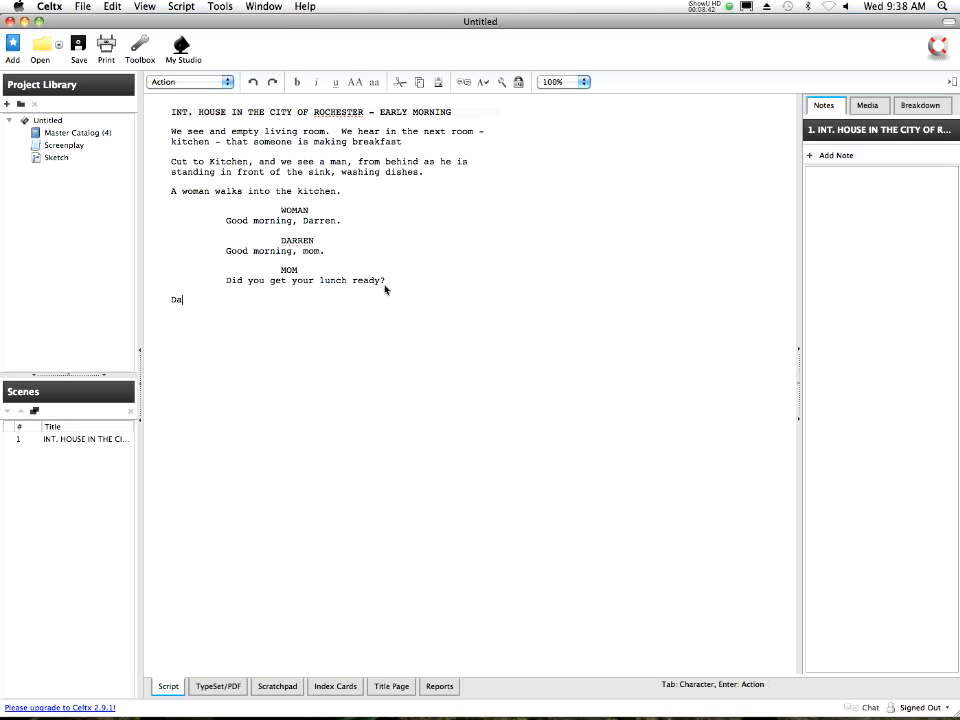
text(rren walks over to the refi)
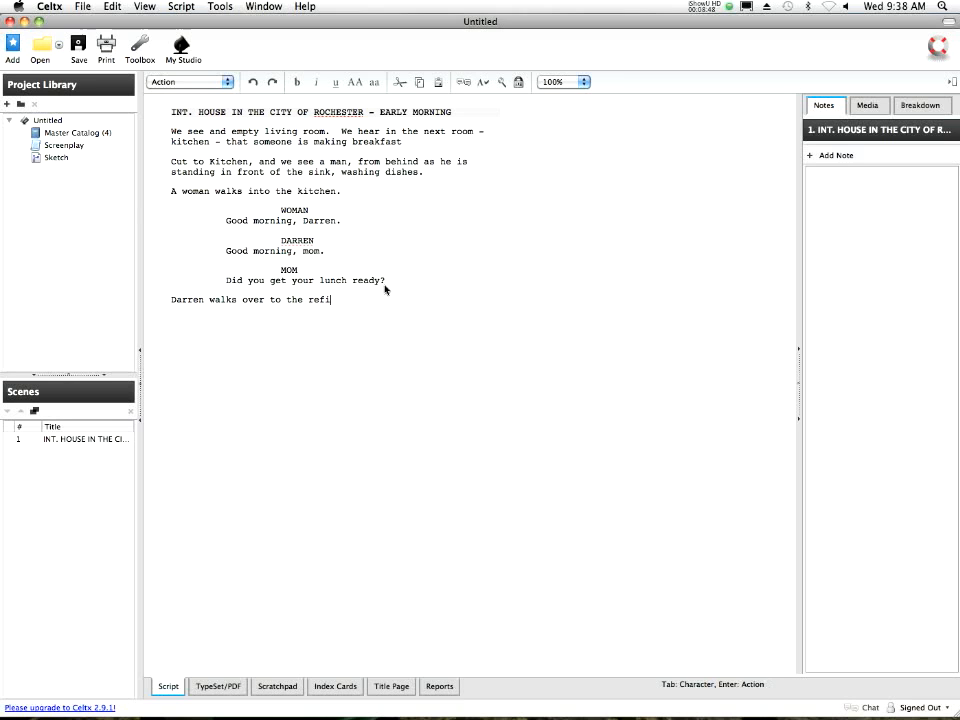
text(derator)
click(331, 300)
text(r)
click(398, 300)
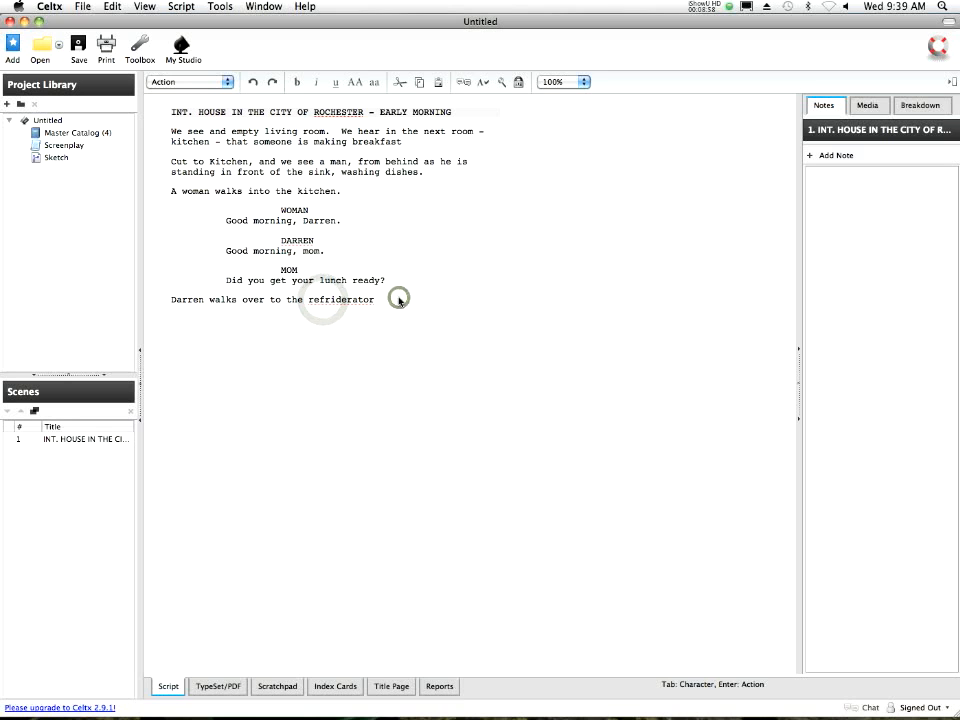
right_click(348, 305)
right_click(334, 305)
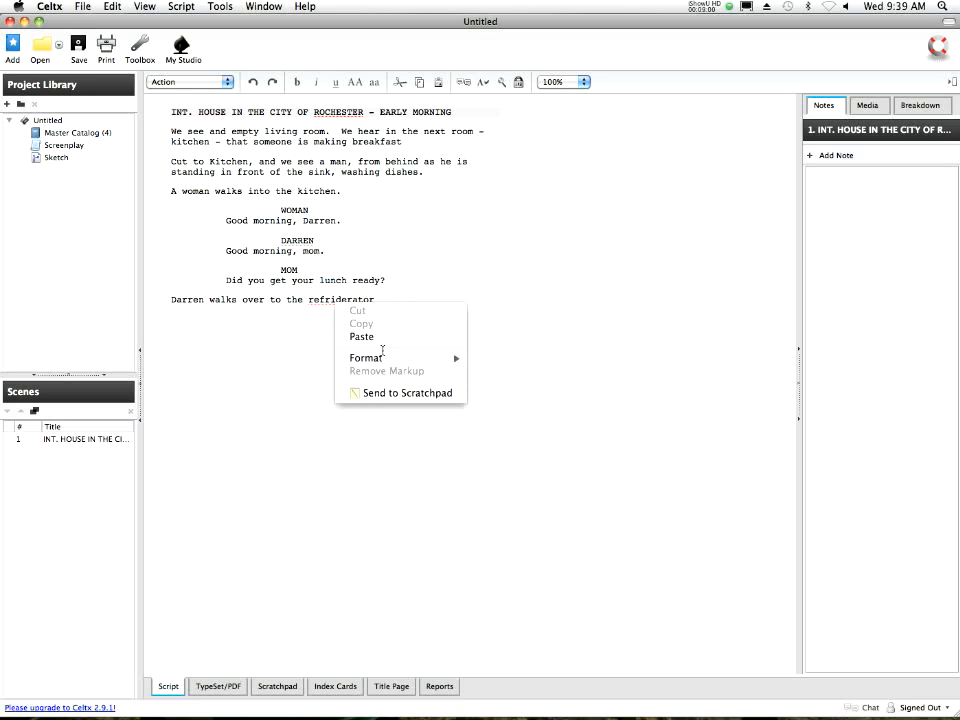
mouse_move(383, 357)
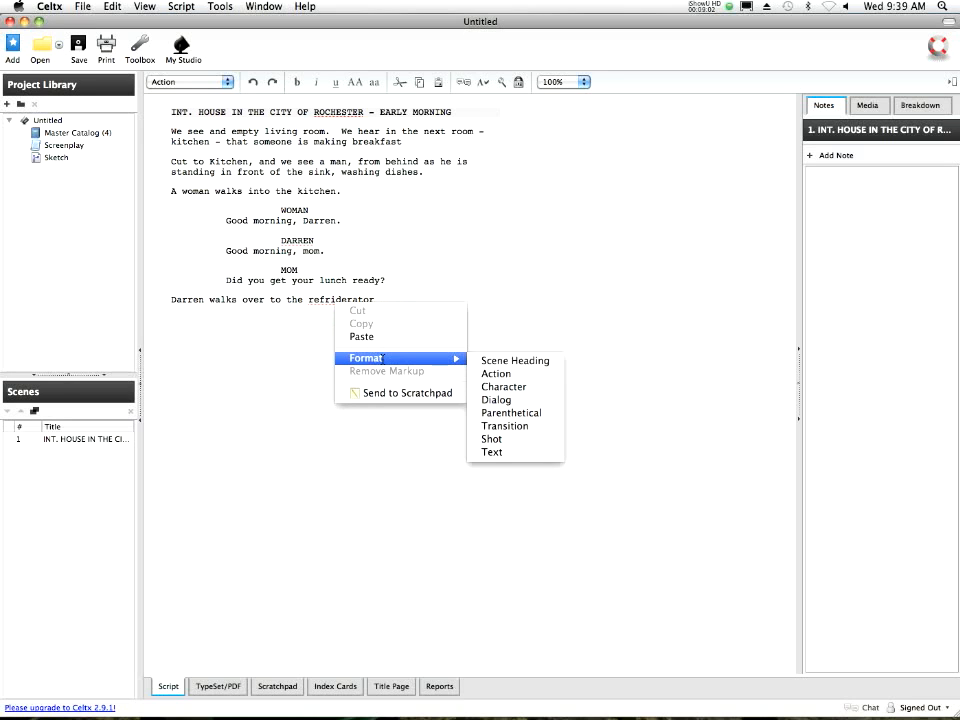
right_click(320, 298)
click(437, 238)
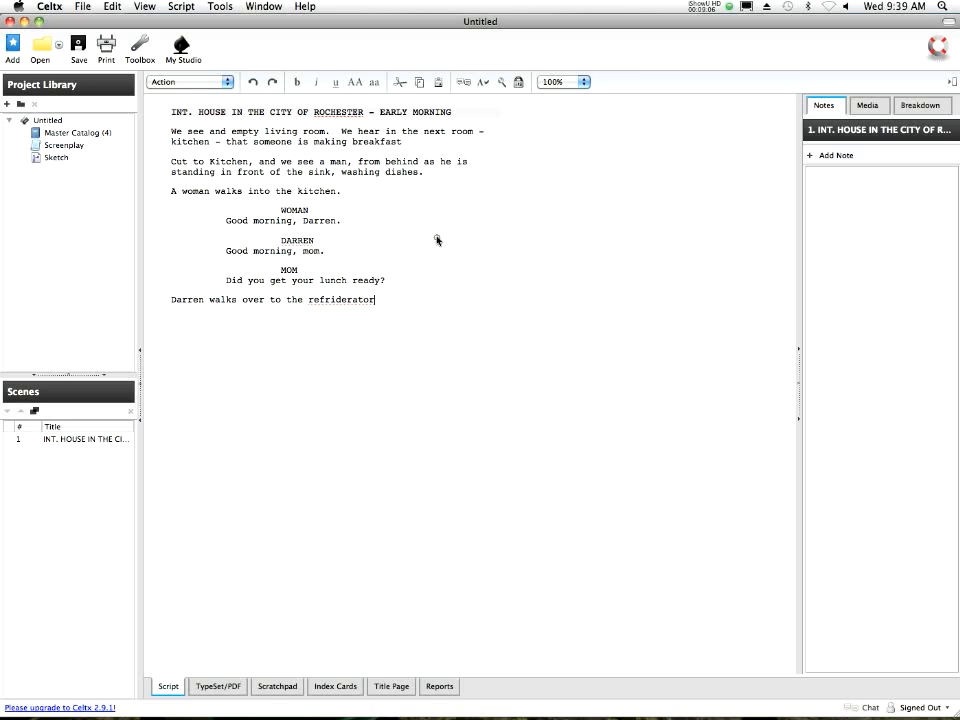
Spell-check the script, replacing the flagged words with "Rochester", "Darren" and "refrigerator"
click(181, 6)
click(240, 22)
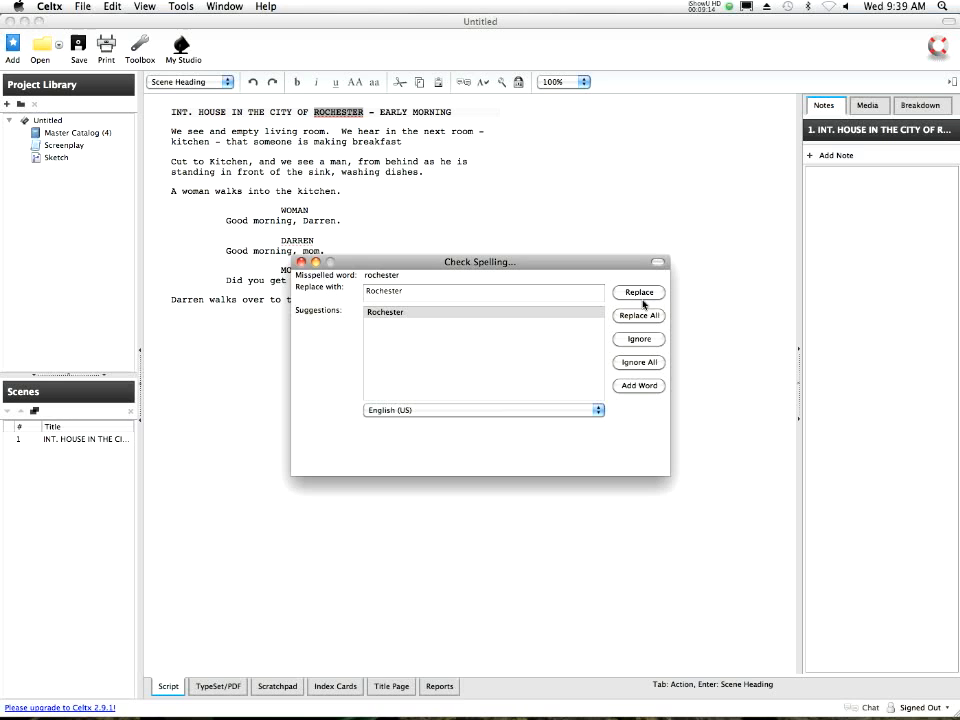
drag(600, 267, 531, 343)
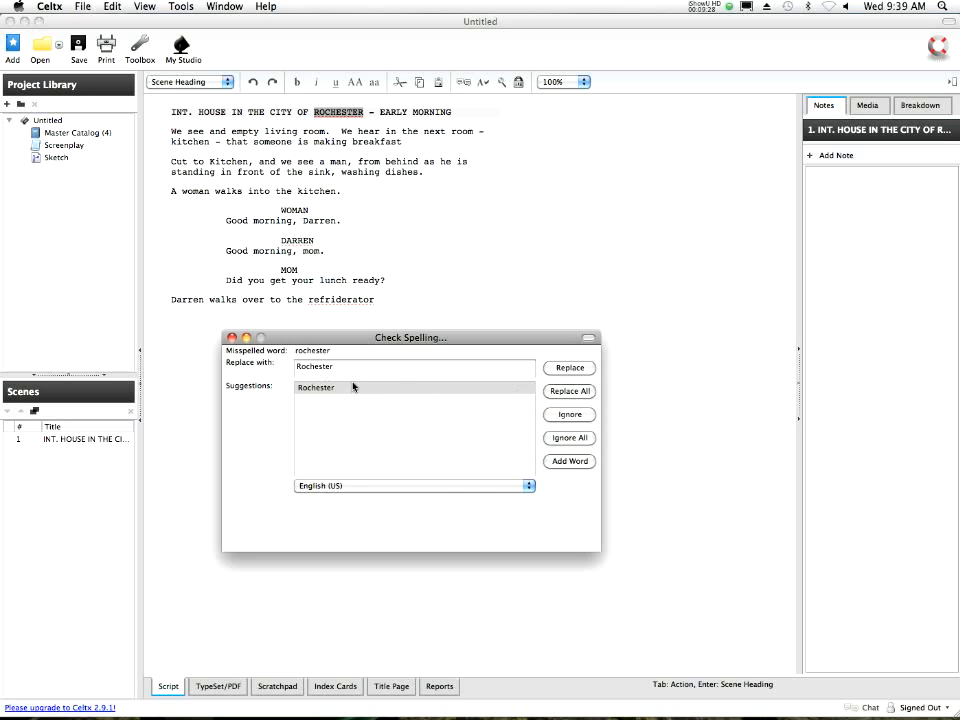
click(571, 369)
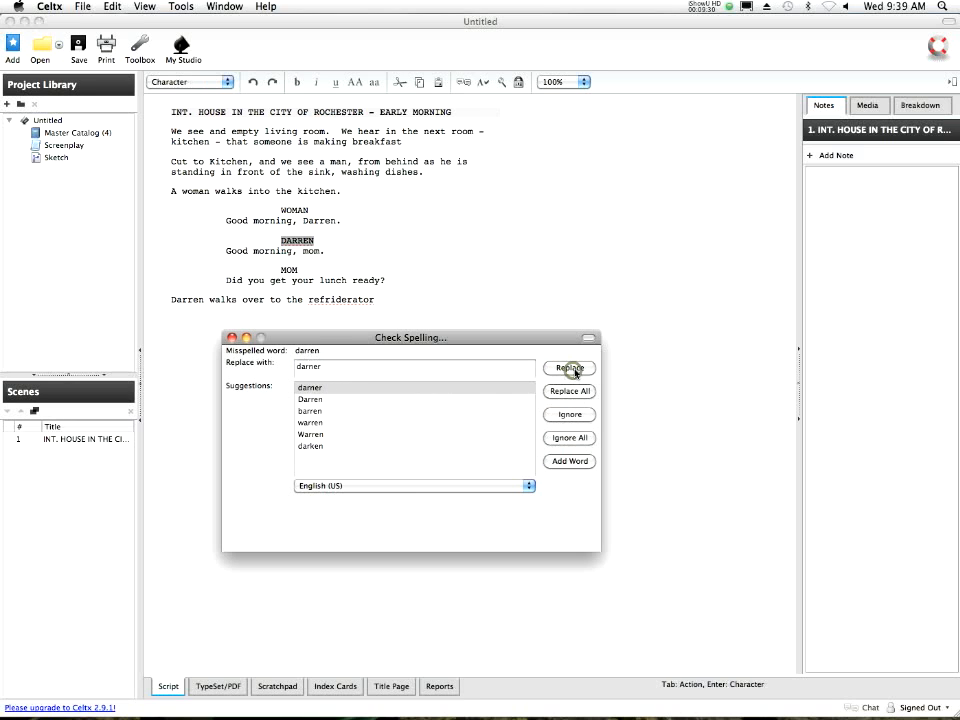
double_click(309, 400)
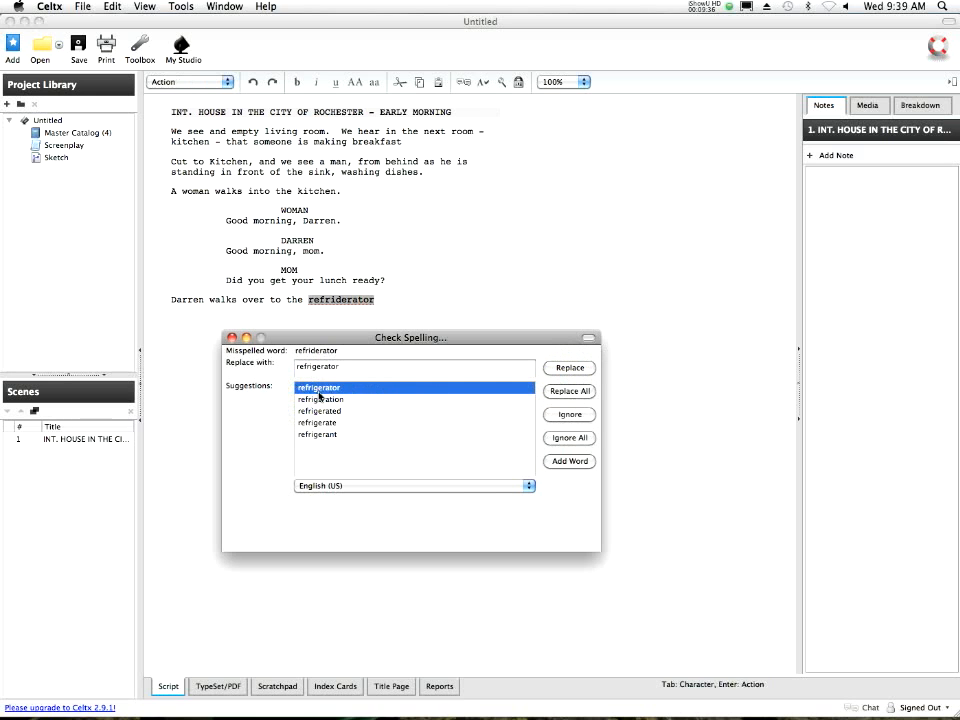
double_click(318, 391)
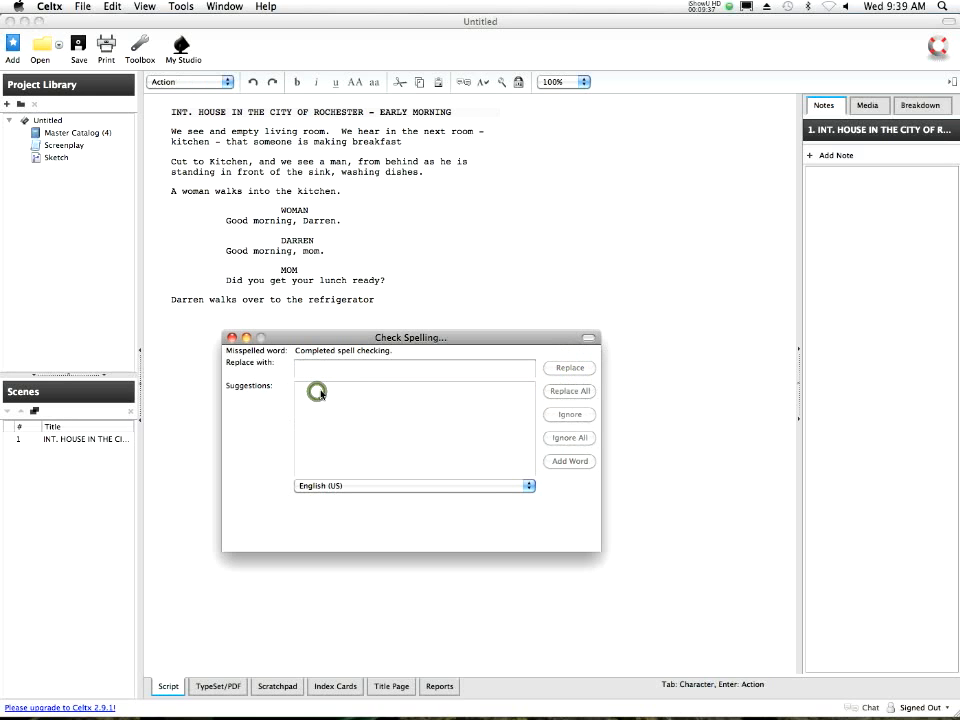
click(232, 337)
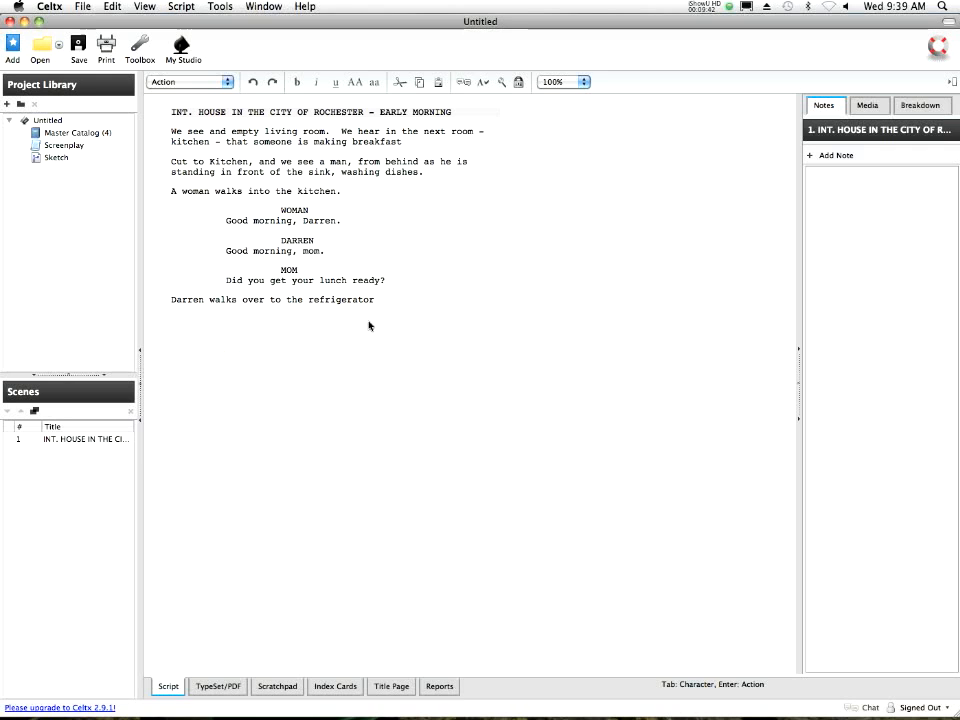
Extend the refrigerator Action line with ", grabs a brown paper bag out of it, and holds it up for his mother to see."
text(, grabs )
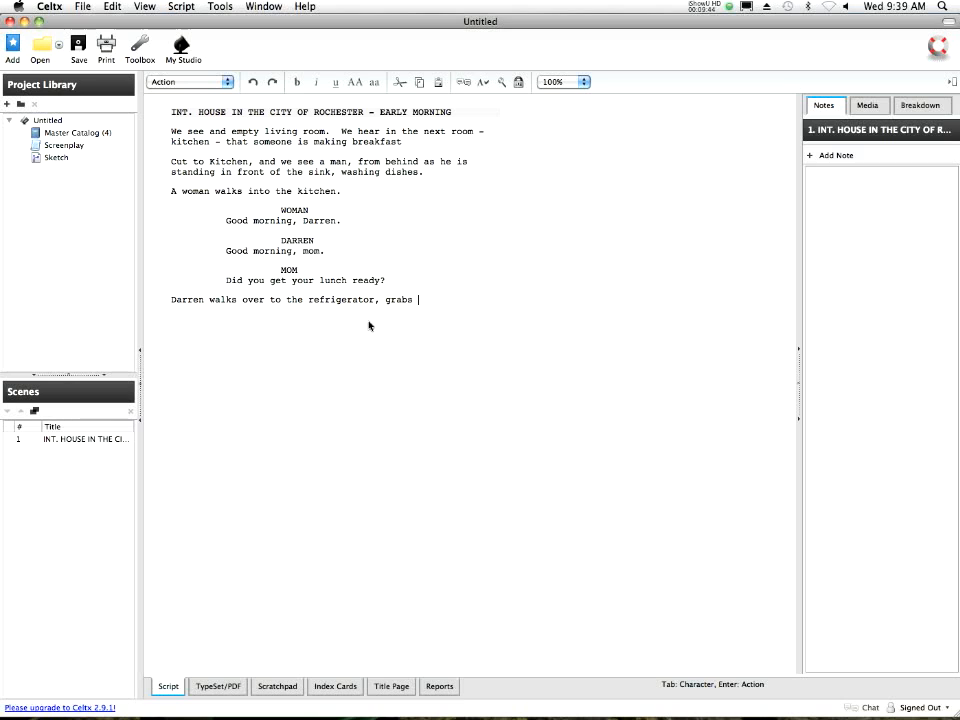
text(a brown paper bag out)
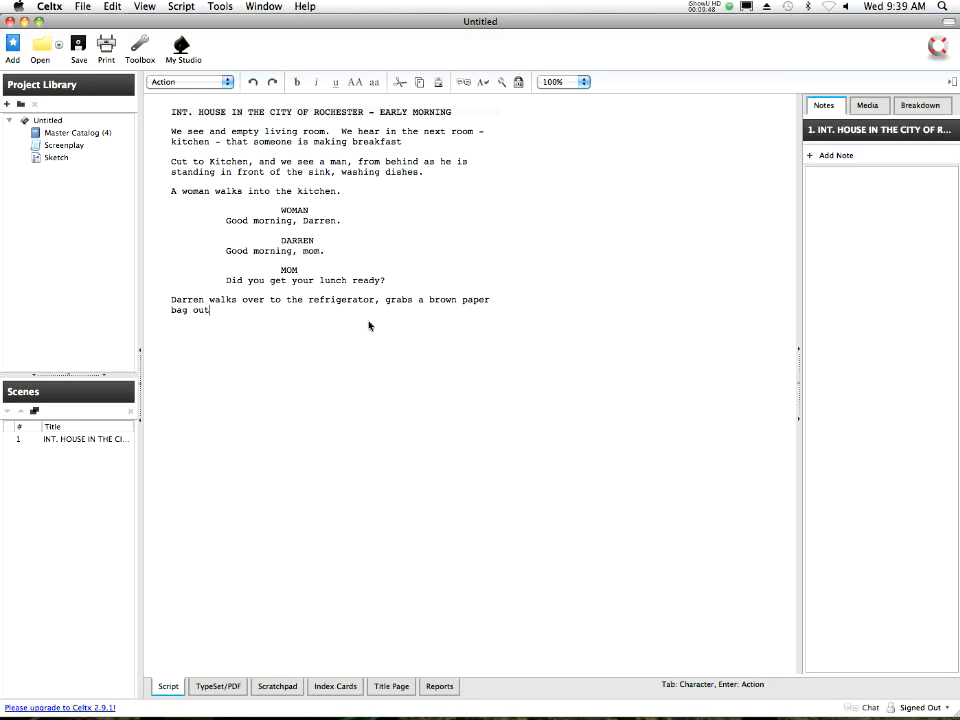
text( of it, and holds it up for his mother to see.)
Add a DARREN Character cue below the paper bag action paragraph and start a Dialog line under it
key(Return)
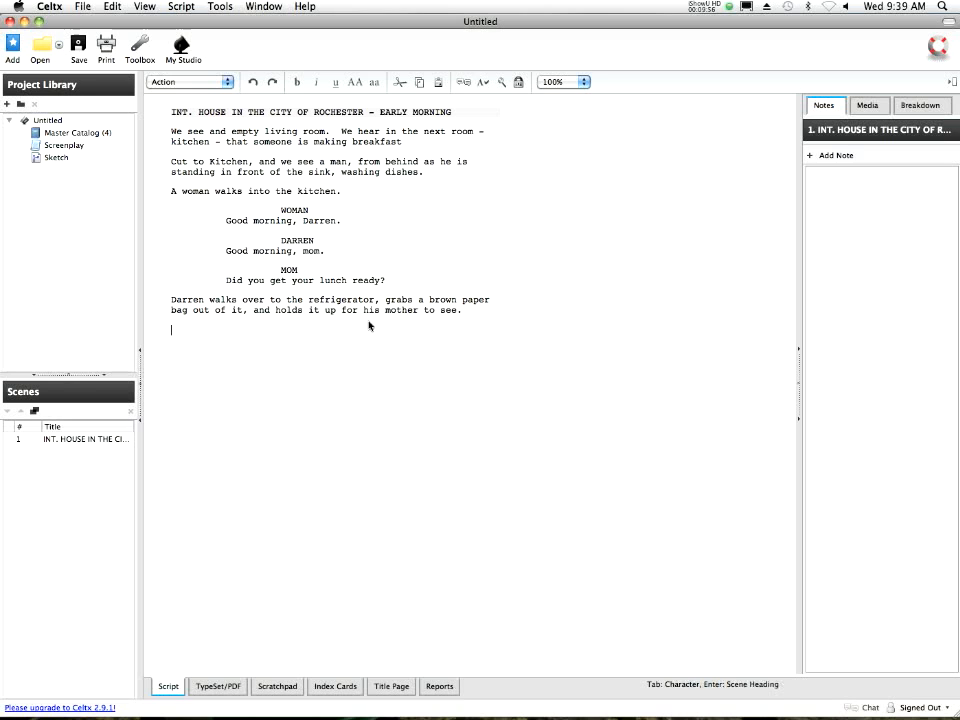
key(Tab)
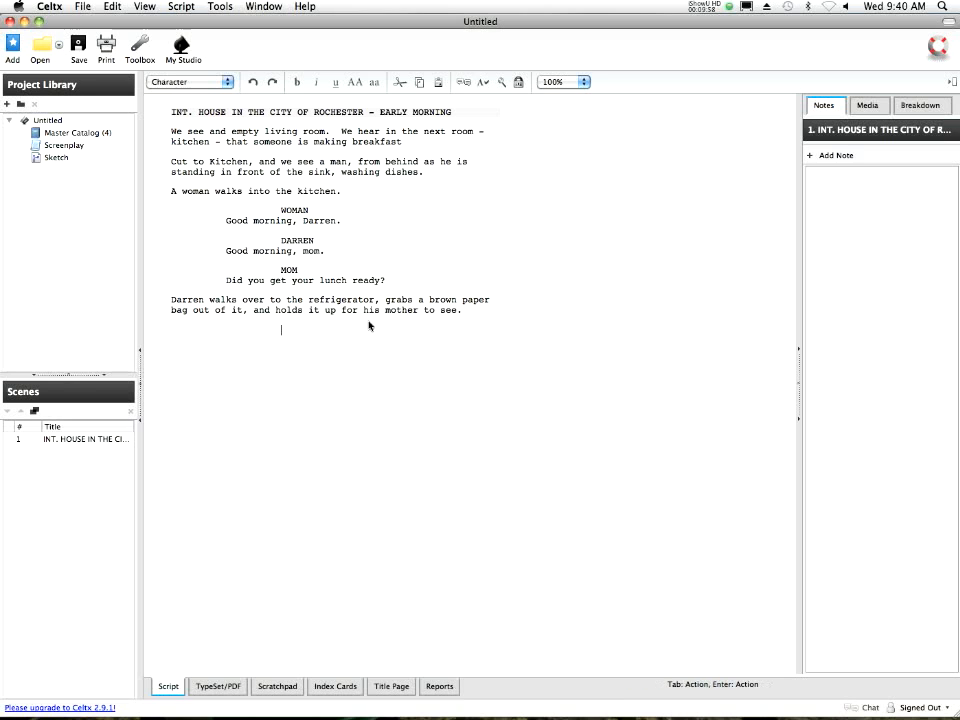
text(DAR)
key(Return)
key(Return)
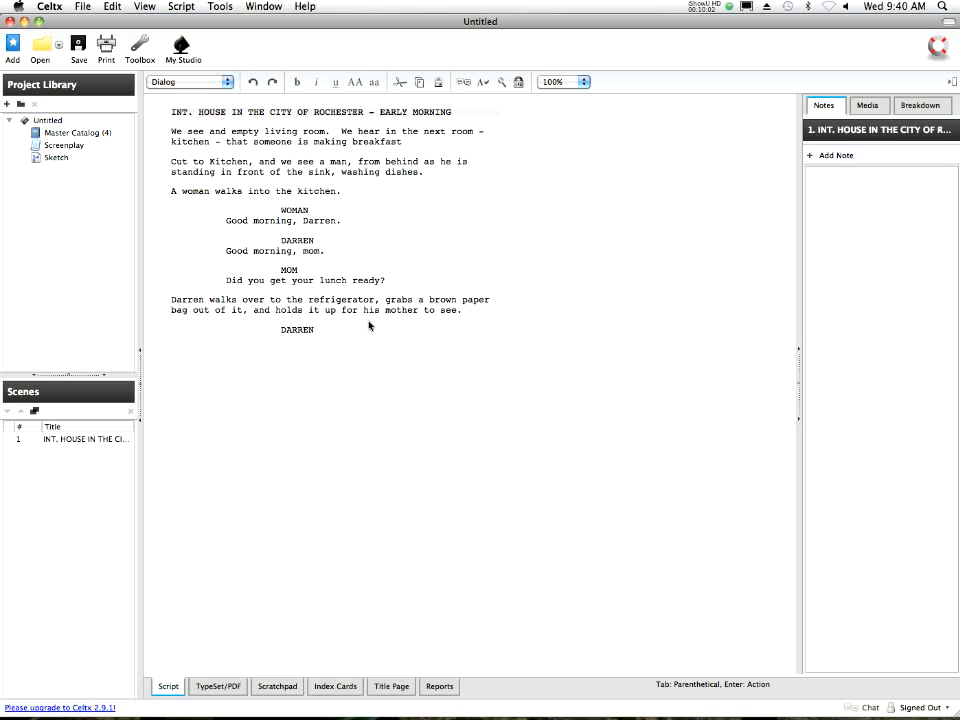
Write DARREN's dialog "Yeah, I just finished getting it together. Thanks, though..."
text(Yeash)
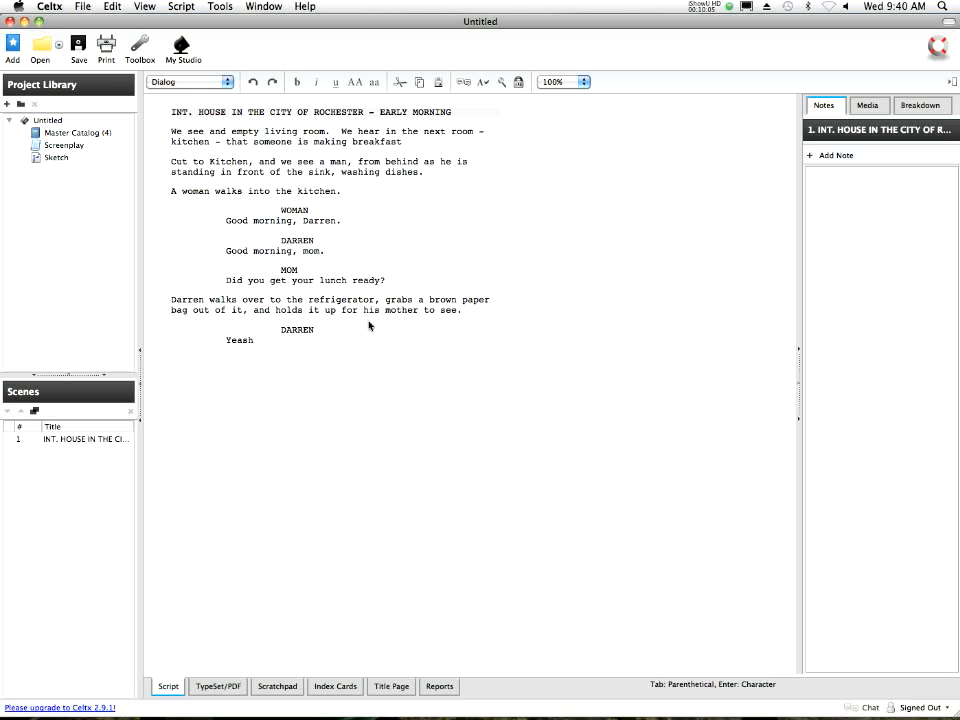
key(BackSpace)
text(h, I just f)
text(inished gett)
text(ing it together.)
text(  Tha)
text(, though...)
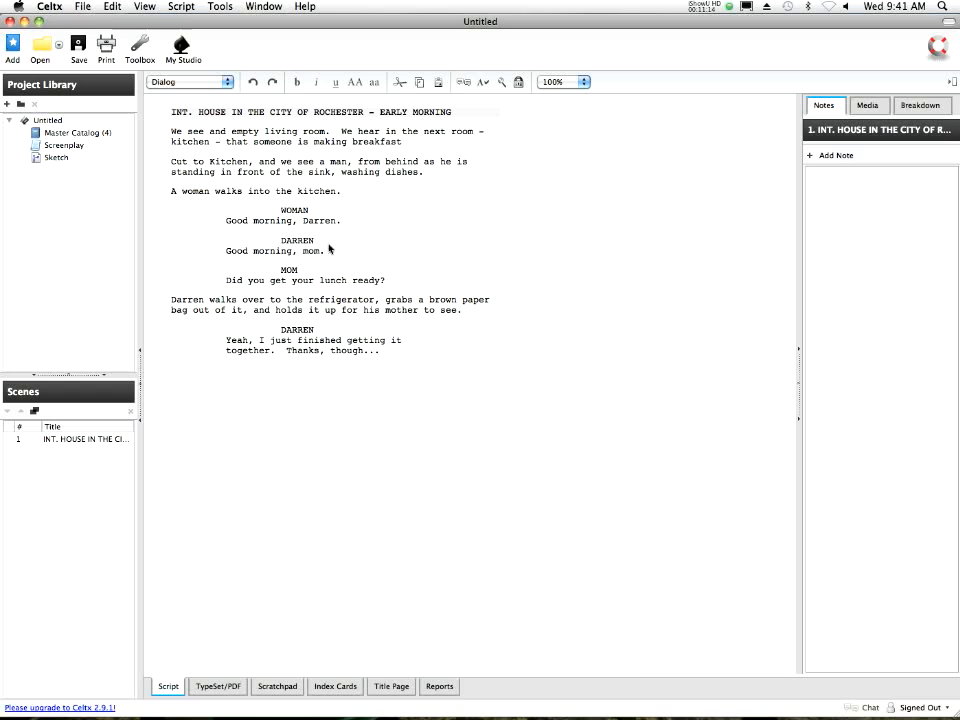
Insert an empty Parenthetical line directly below DARREN's dialog "Good morning, mom."
click(324, 251)
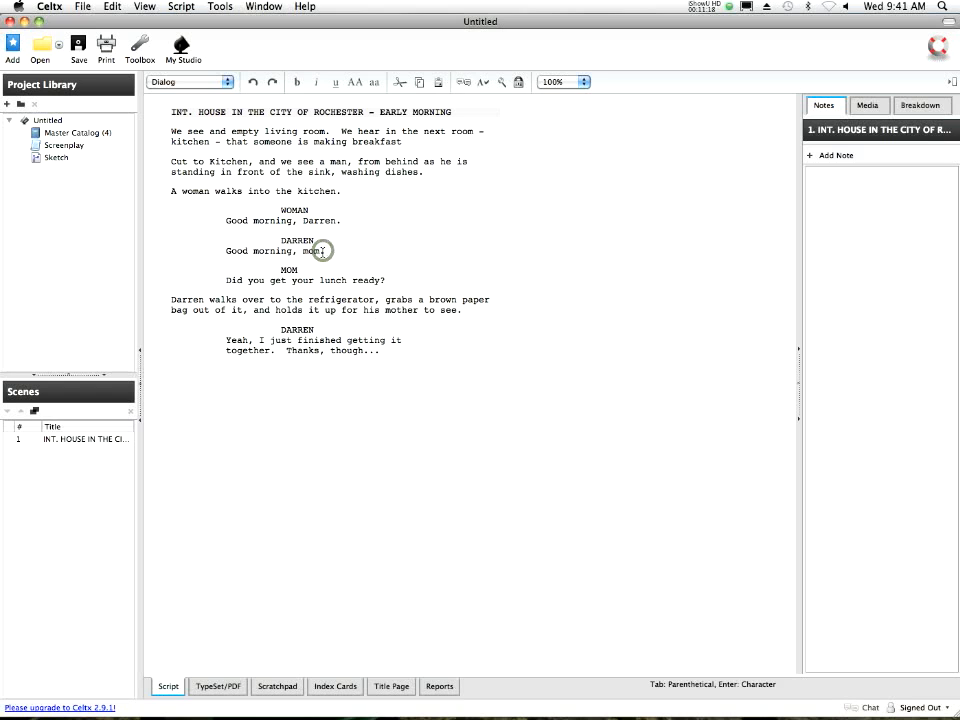
key(Return)
click(218, 80)
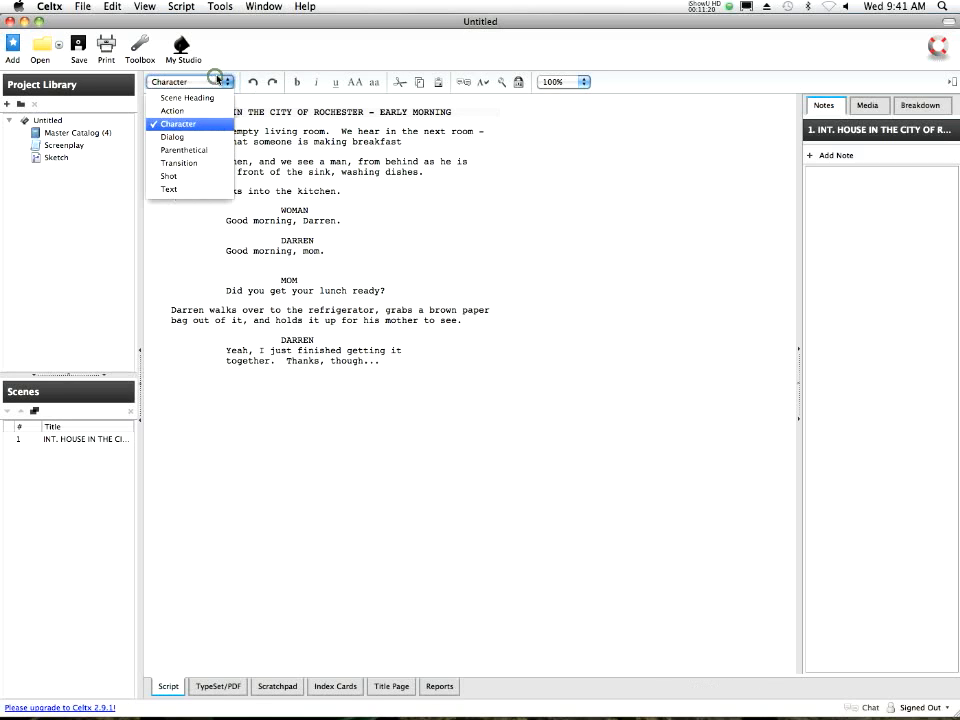
click(199, 150)
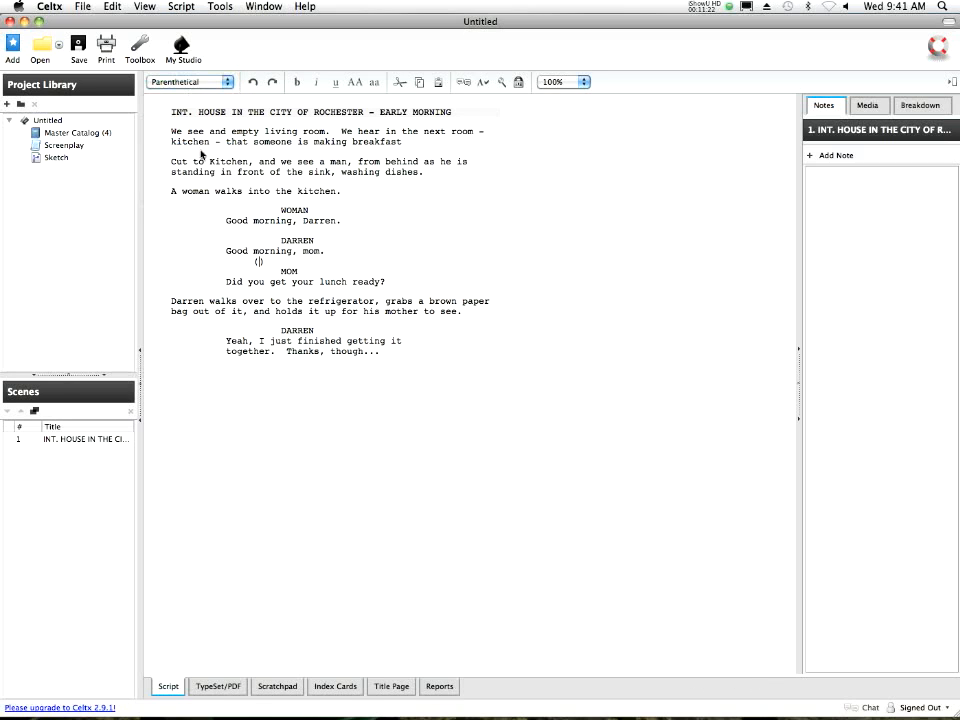
Write the parenthetical "Darren speaks to his mother rather stiffly - they're still fighting over teh fact that he creased the fender of the car last night"
text(Darren speaks)
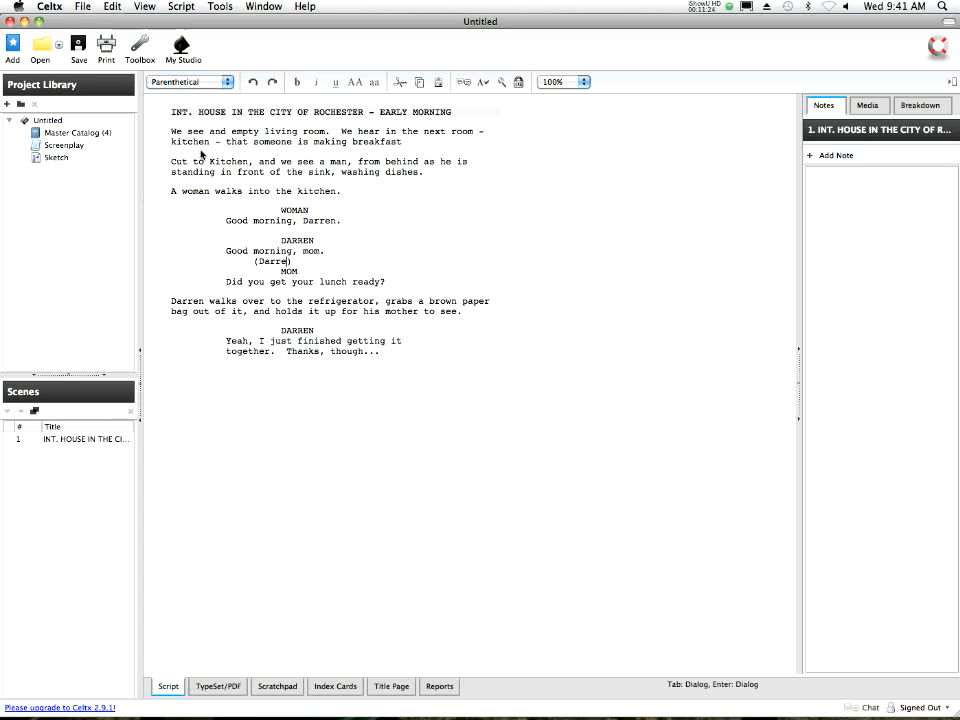
text( to his mother rather stiffly)
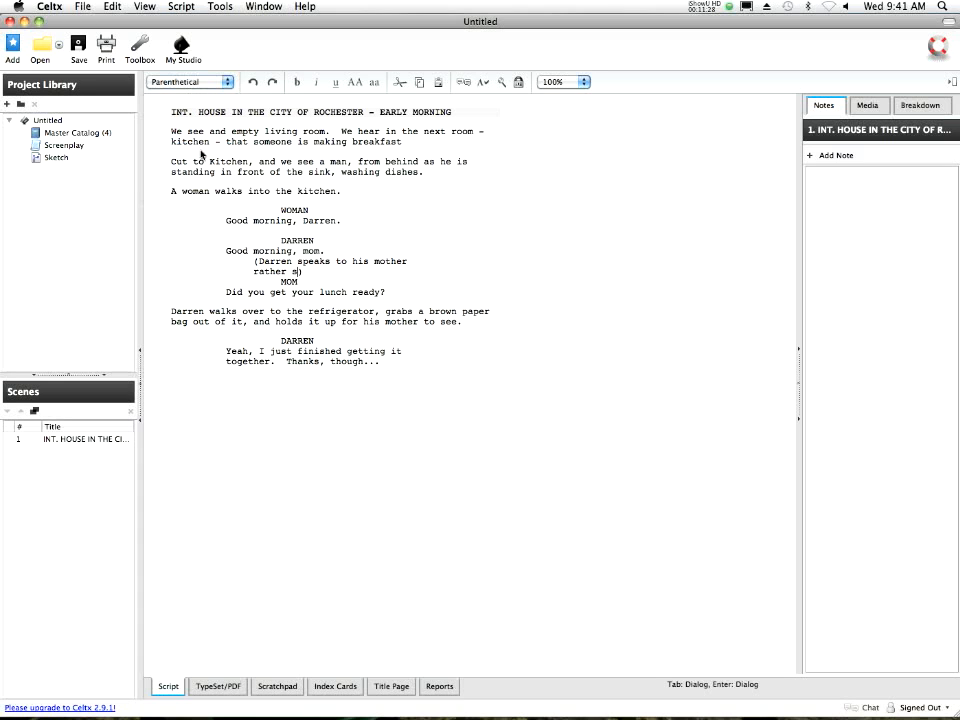
text( - they're sti)
text(ll fighting o)
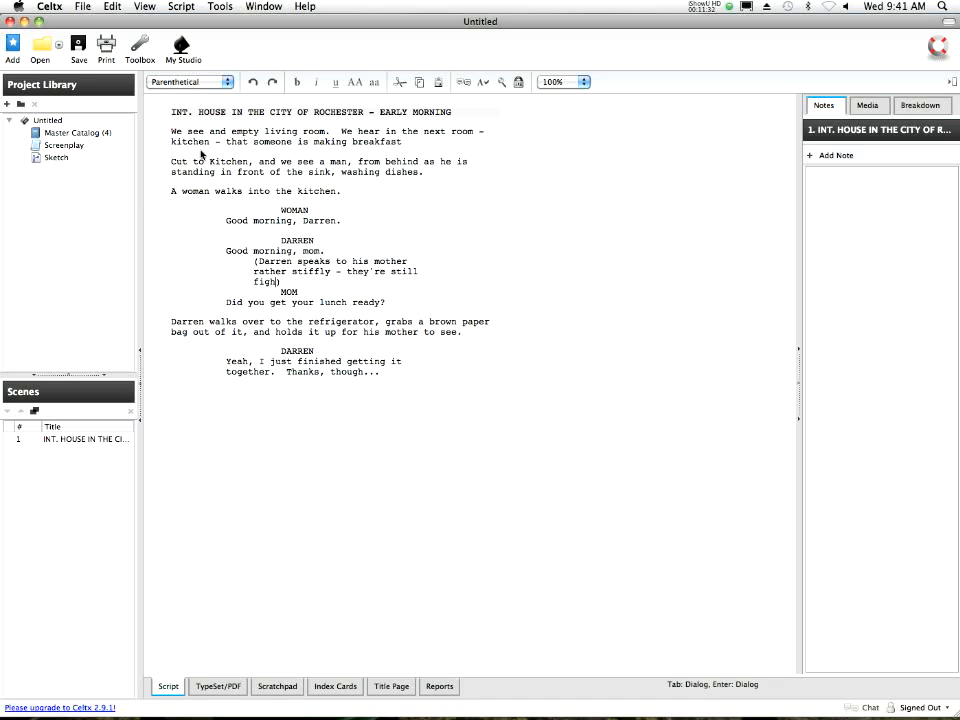
text(ver teh fact that)
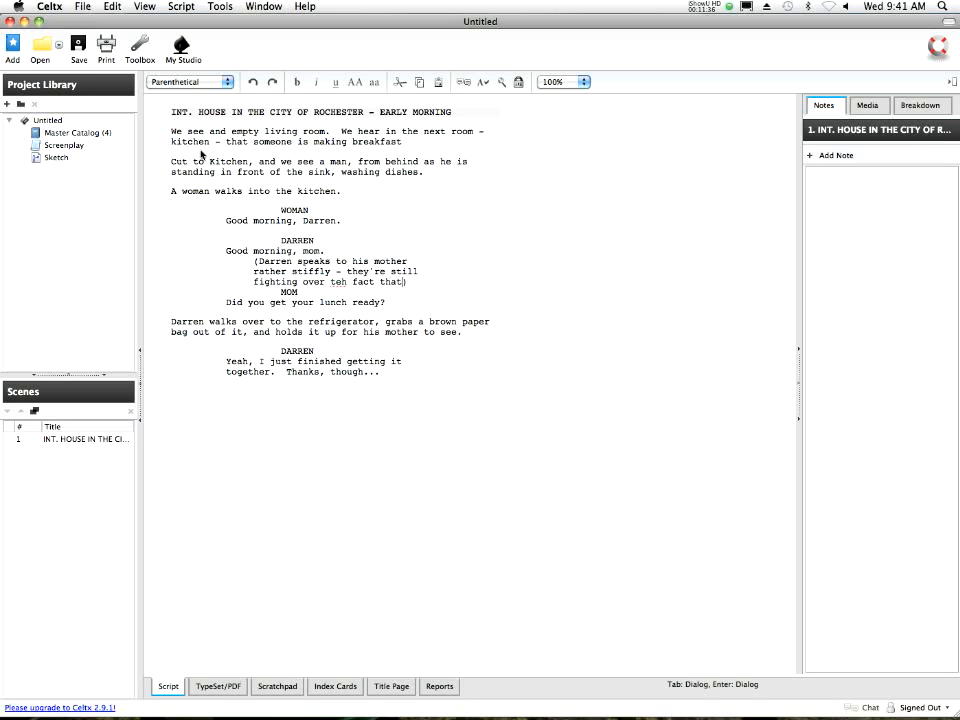
text( he)
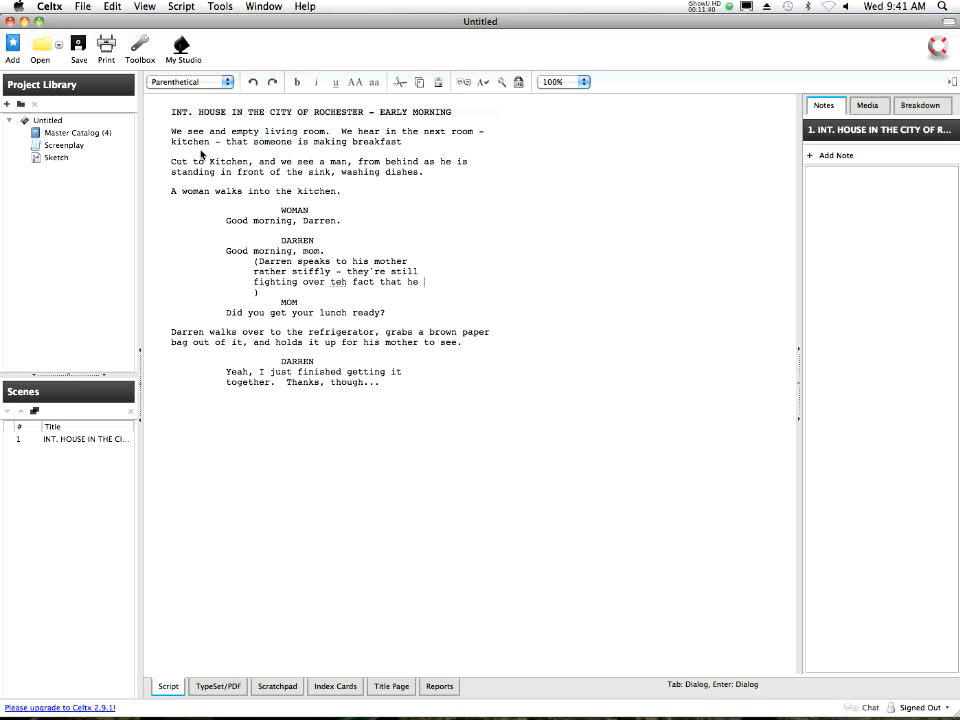
text(creased )
text(the fender o)
text(f the car last )
text(night)
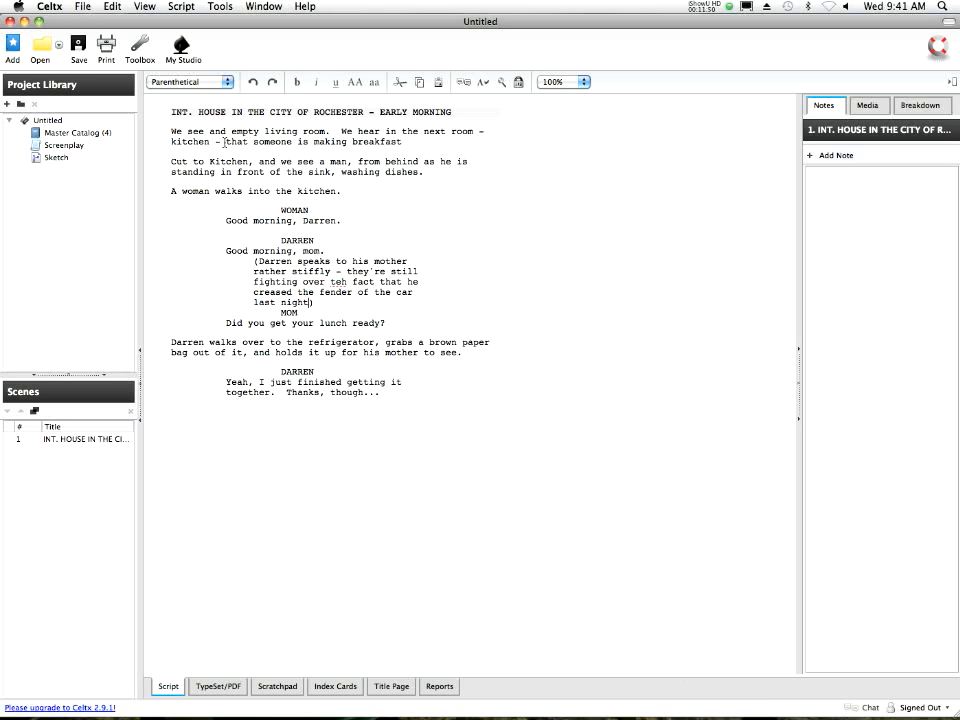
Correct the misspelled "teh" to "the" in DARREN's parenthetical and start a new Dialog line below it
right_click(345, 290)
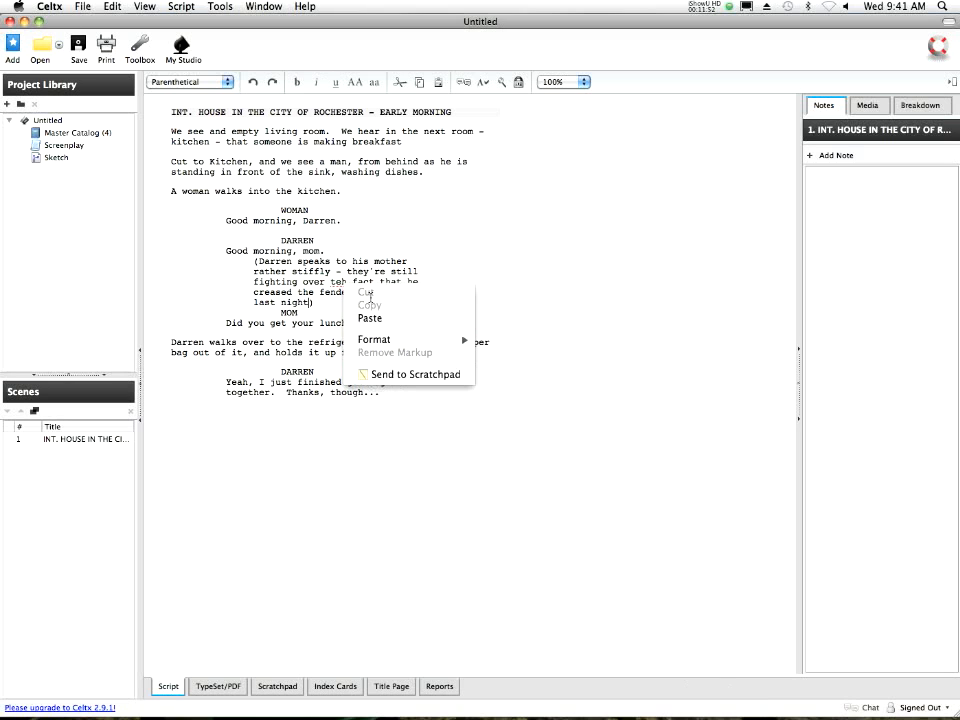
click(333, 283)
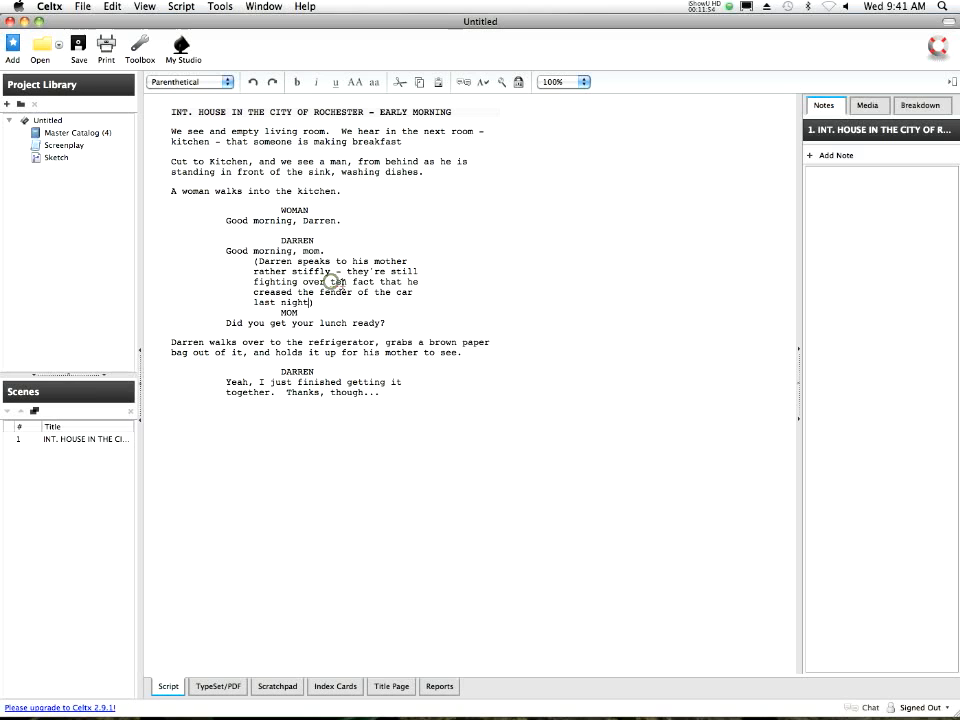
click(345, 284)
key(BackSpace)
key(BackSpace)
text(he)
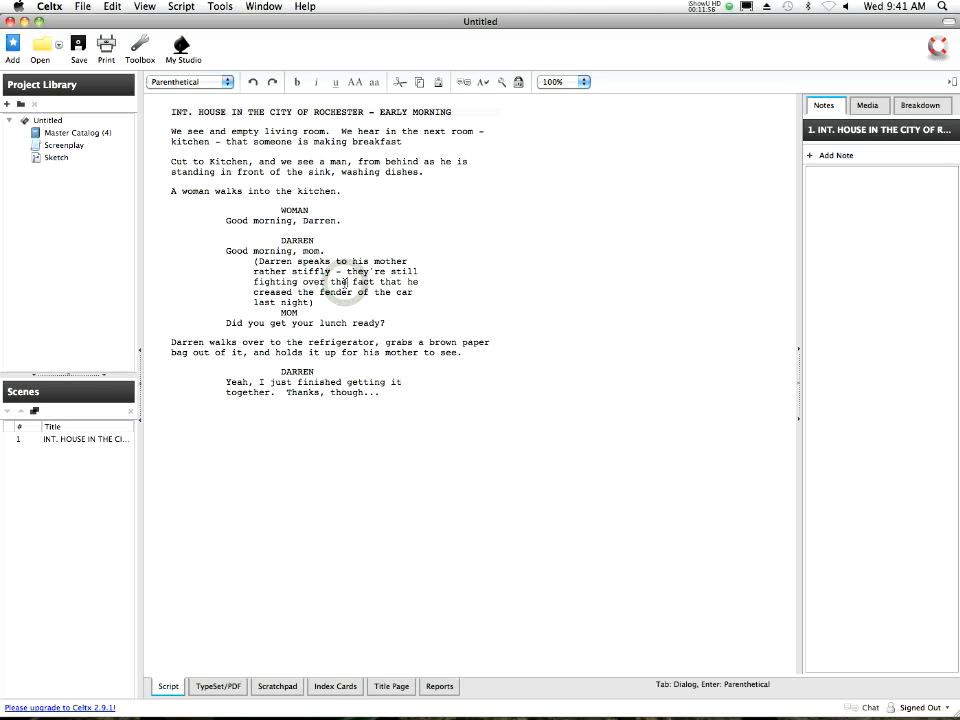
click(326, 303)
key(Return)
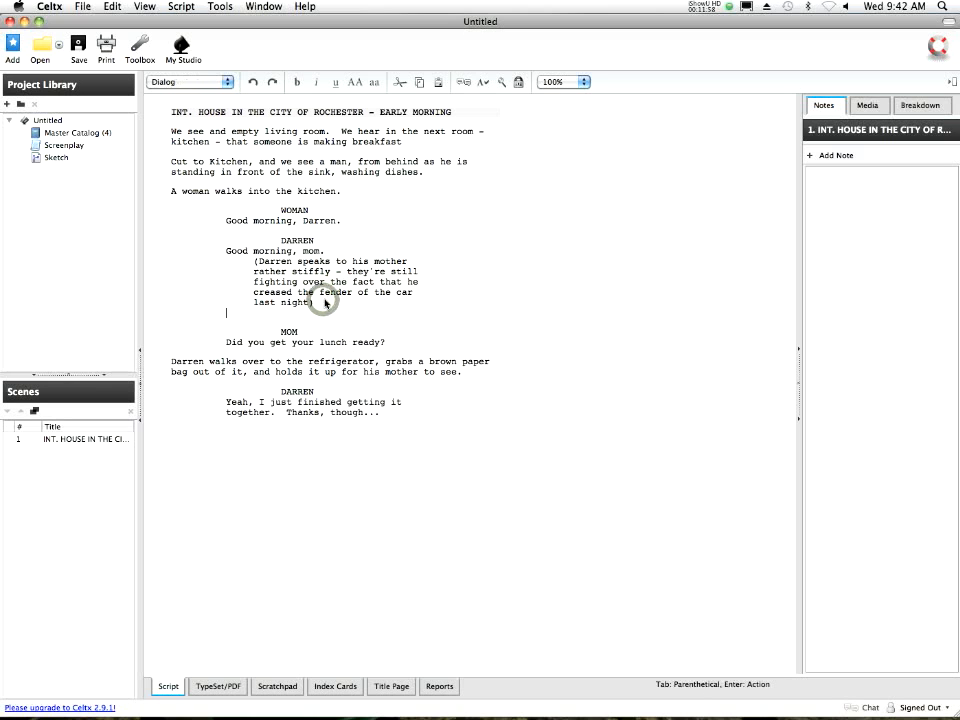